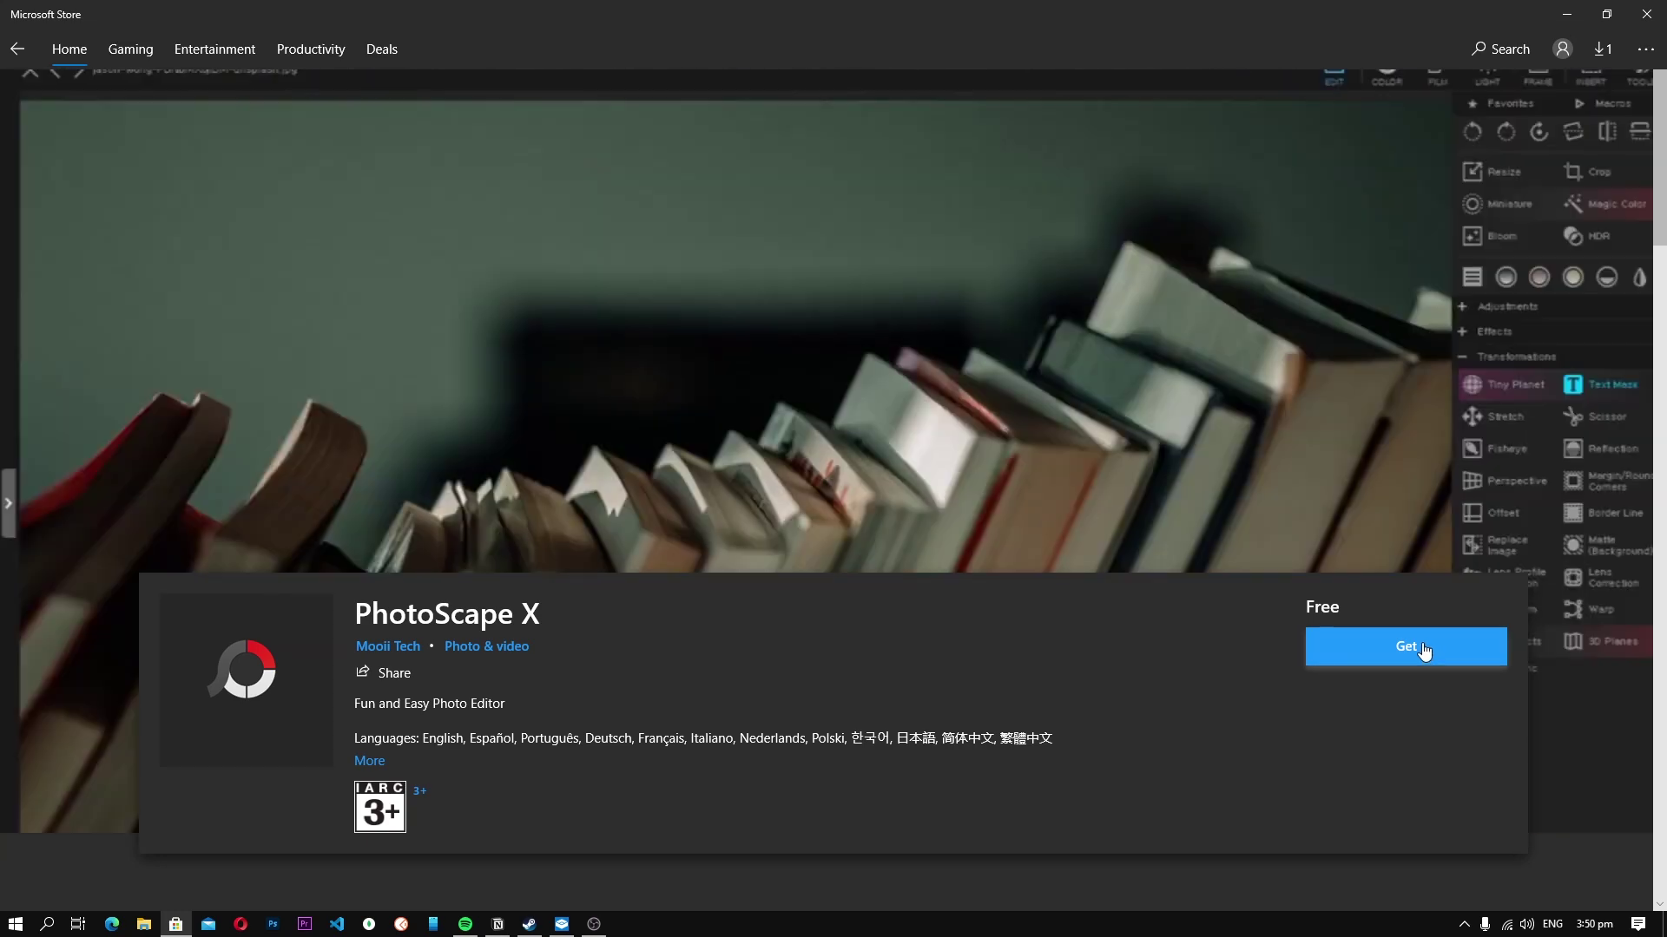
# - Start installing the free PhotoScape X editor from its Microsoft Store page
pyautogui.click(1424, 652)
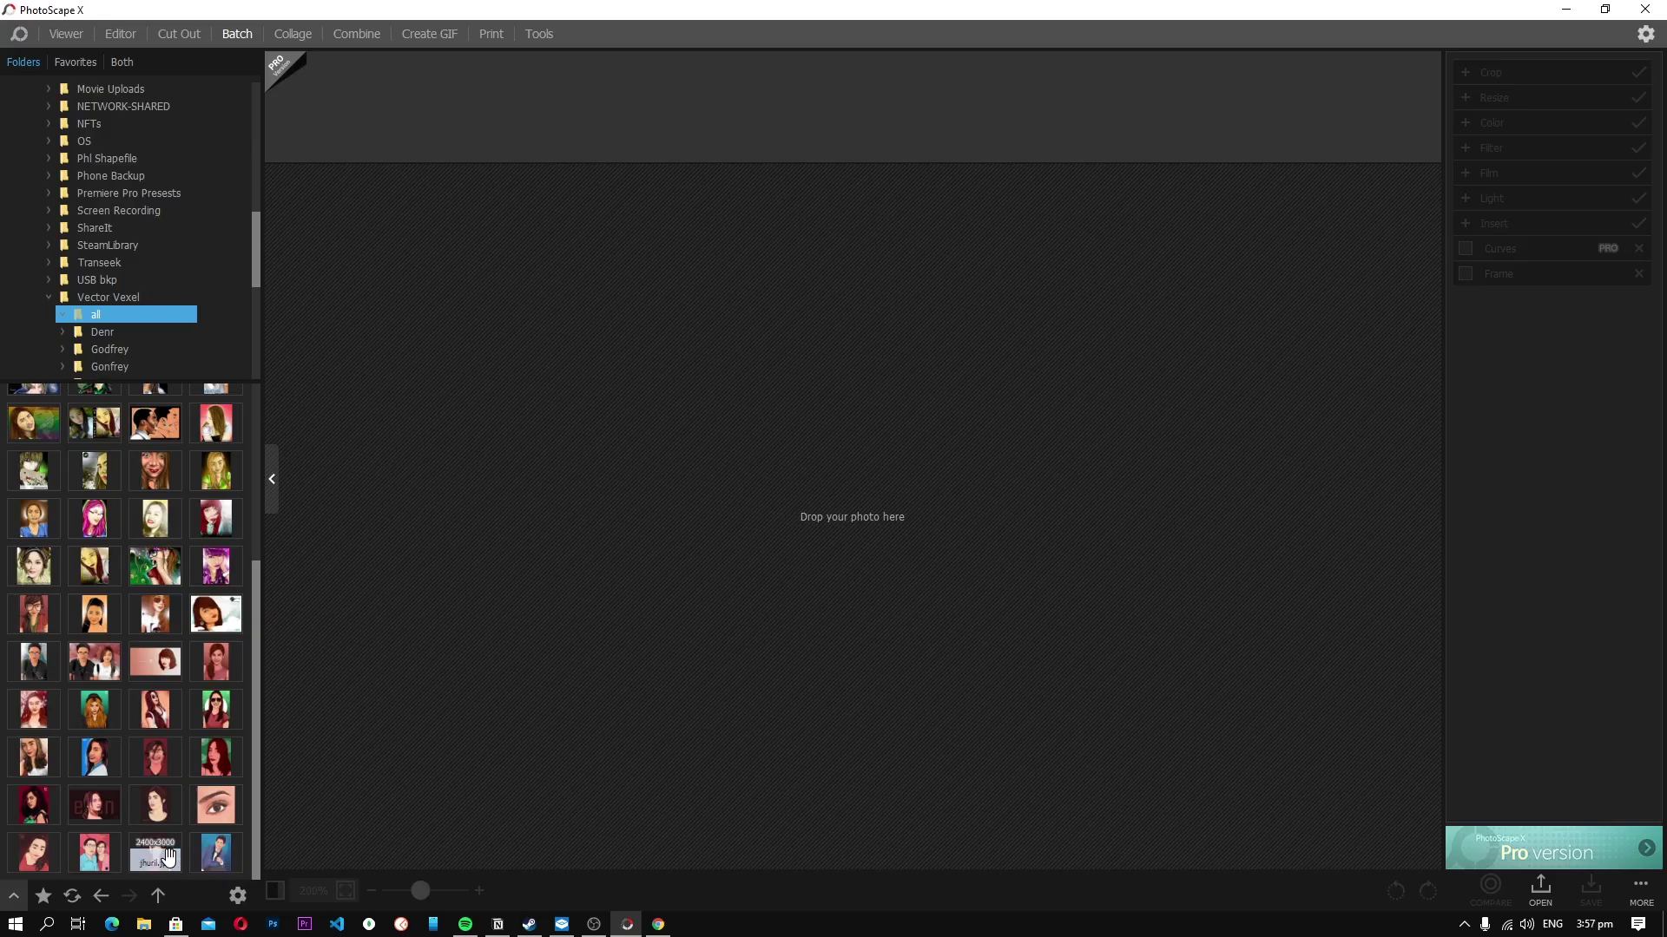
# - Add the green-hat portrait and a range of portraits to the batch list
pyautogui.click(94, 805)
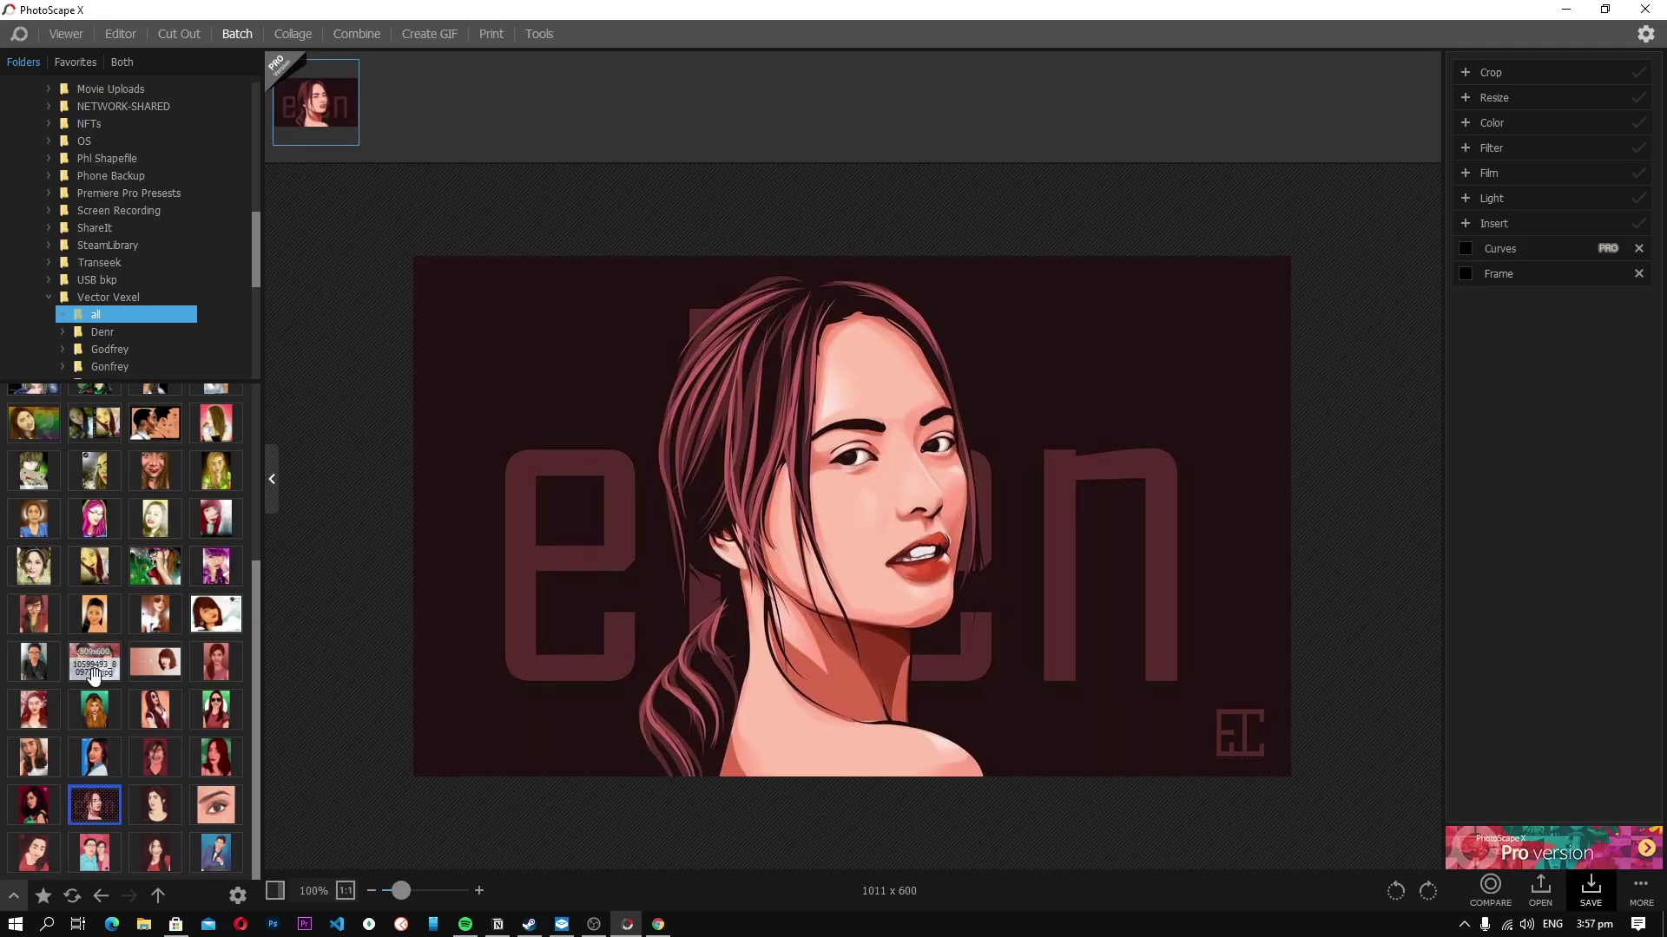
pyautogui.click(94, 709)
pyautogui.click(34, 518)
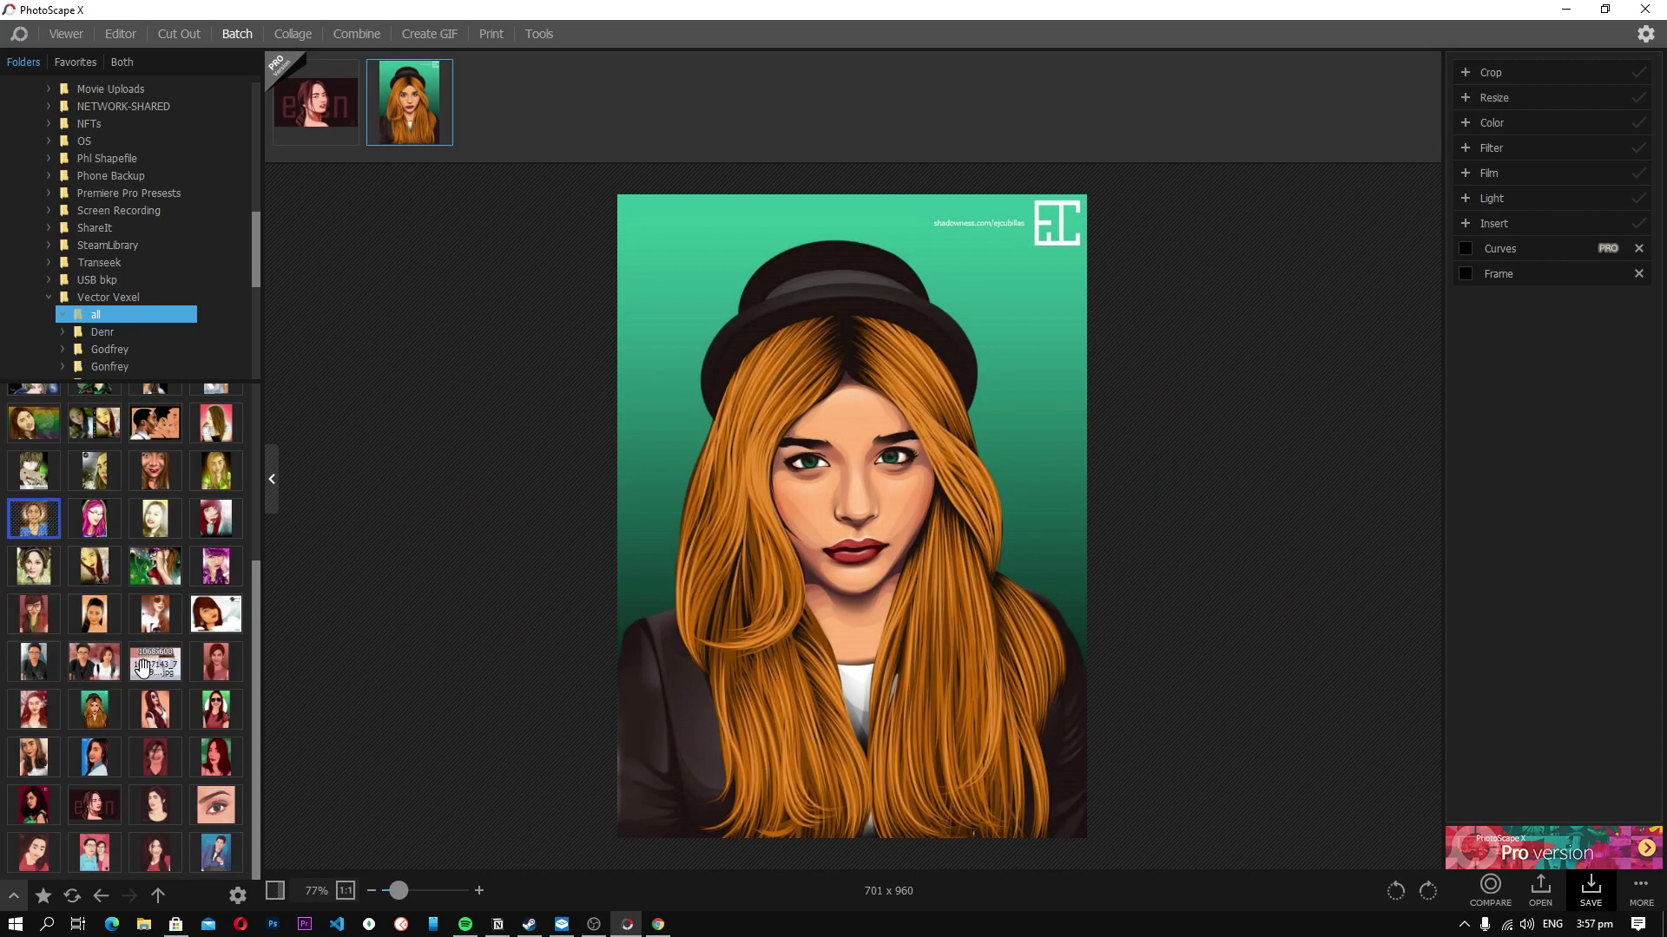
pyautogui.keyDown('shift'); pyautogui.click(155, 709); pyautogui.keyUp('shift')
pyautogui.moveTo(159, 649); pyautogui.dragTo(887, 124)
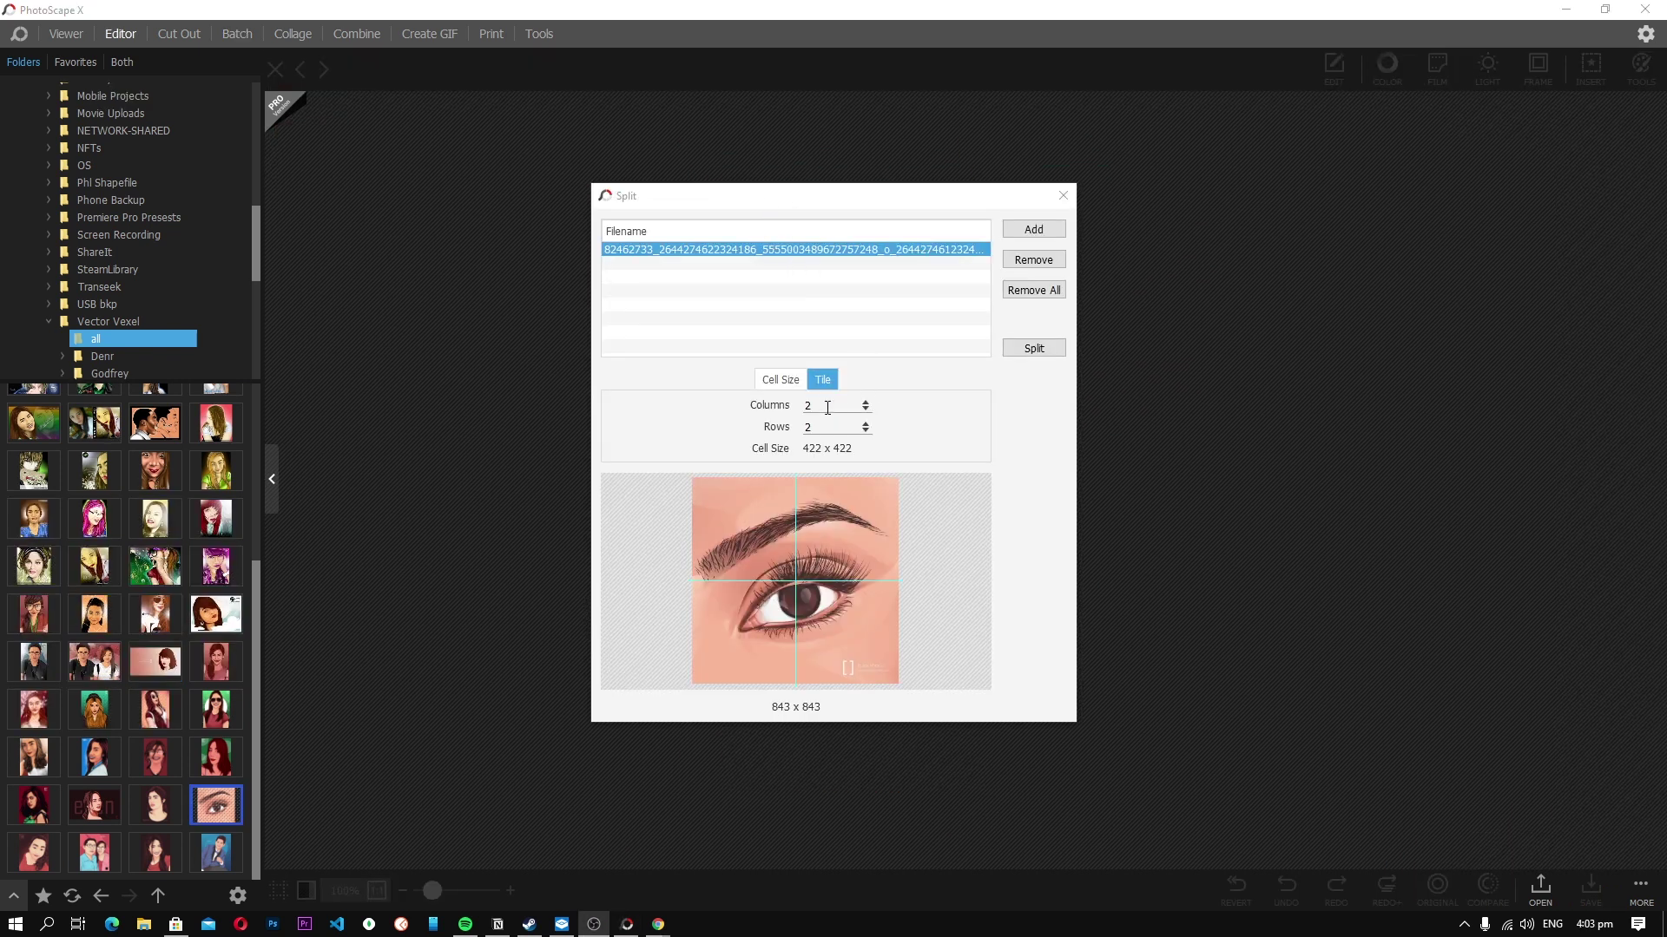
# - Keep the Split mode on Tile with 2 columns and 2 rows
pyautogui.click(785, 380)
pyautogui.click(822, 380)
pyautogui.click(788, 380)
pyautogui.click(822, 380)
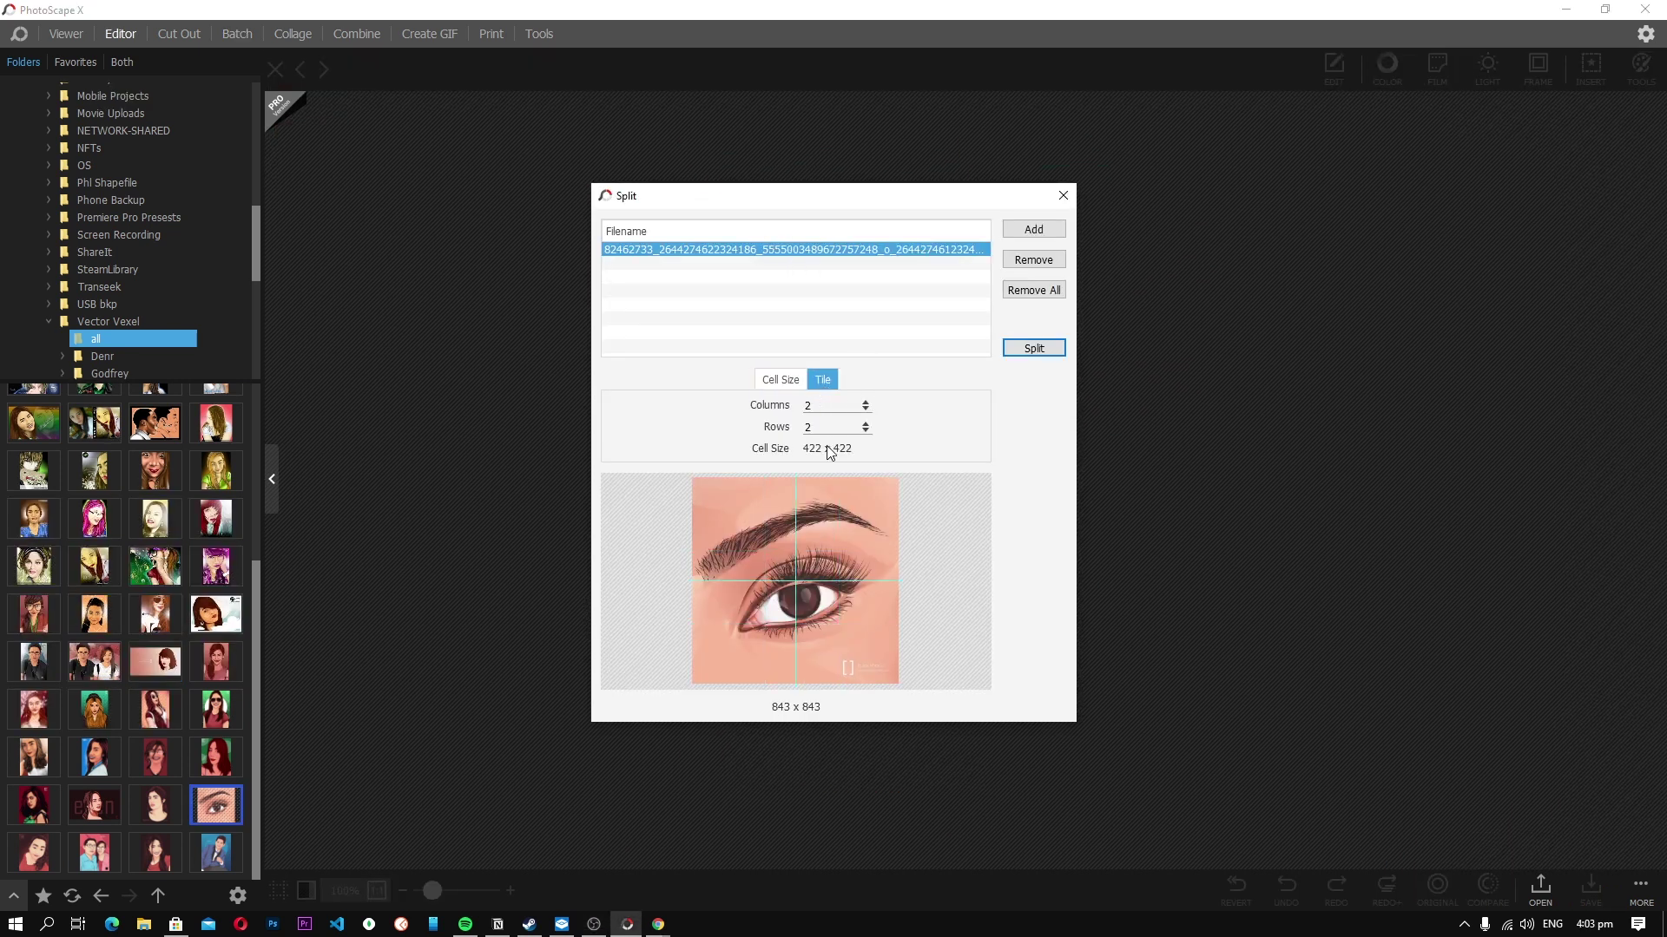
pyautogui.press('BackSpace')
pyautogui.write('3')
pyautogui.press('BackSpace')
pyautogui.write('2')
# - Split the eye image, save the tiles in the current folder, and show them in Explorer
pyautogui.click(1032, 349)
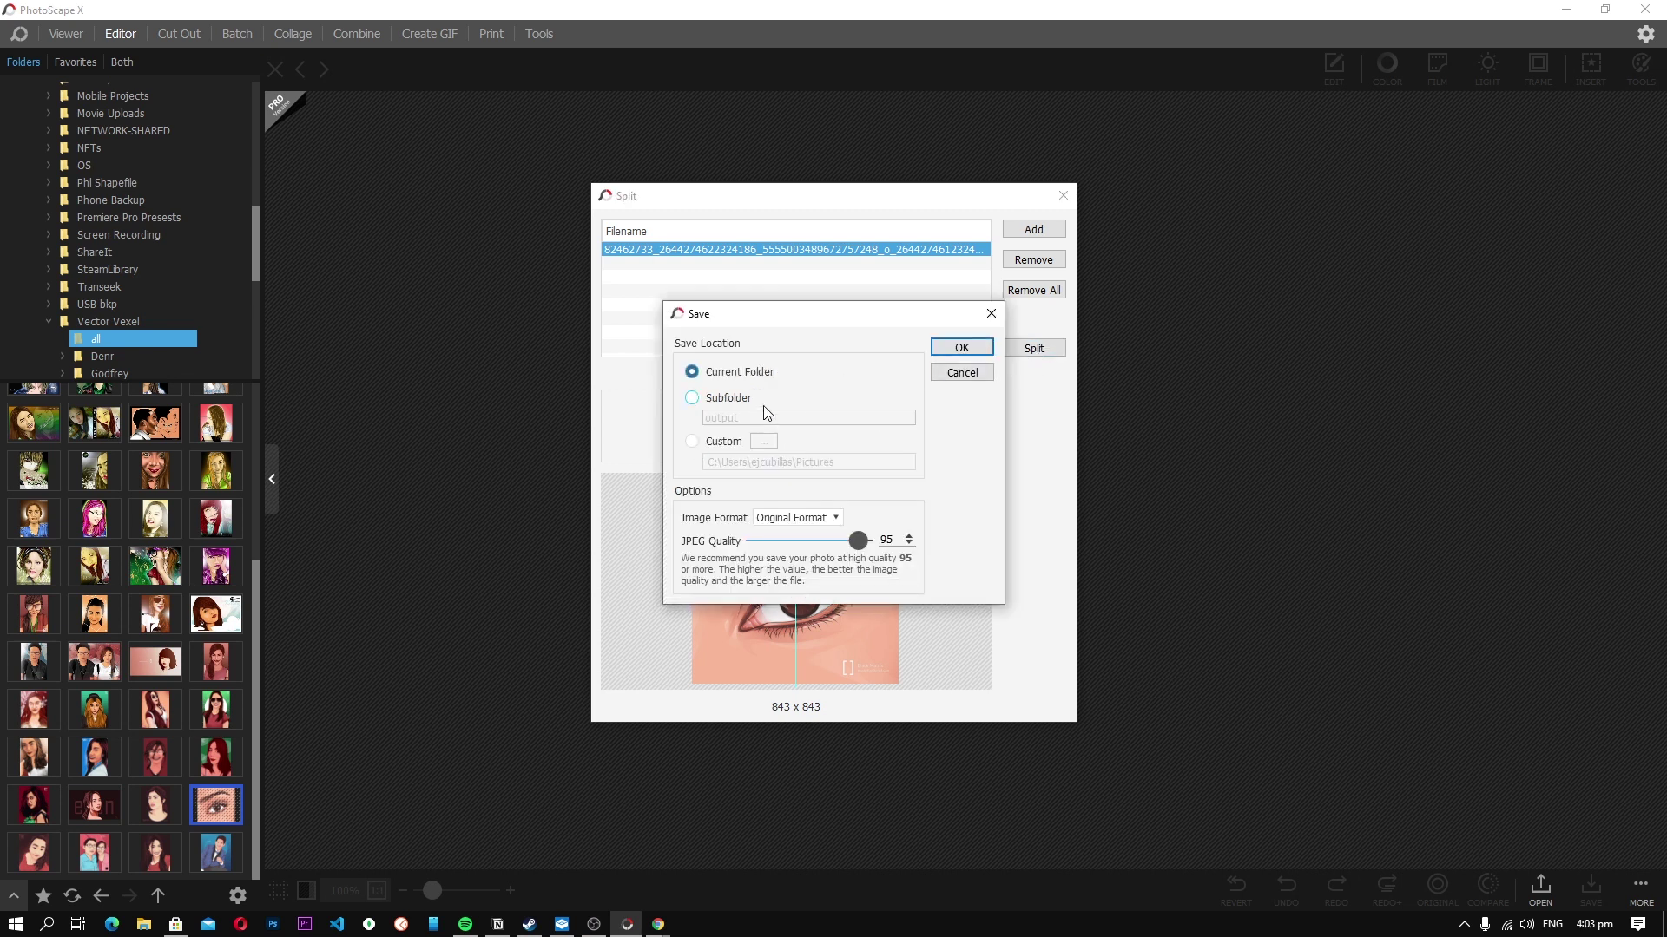
pyautogui.click(959, 351)
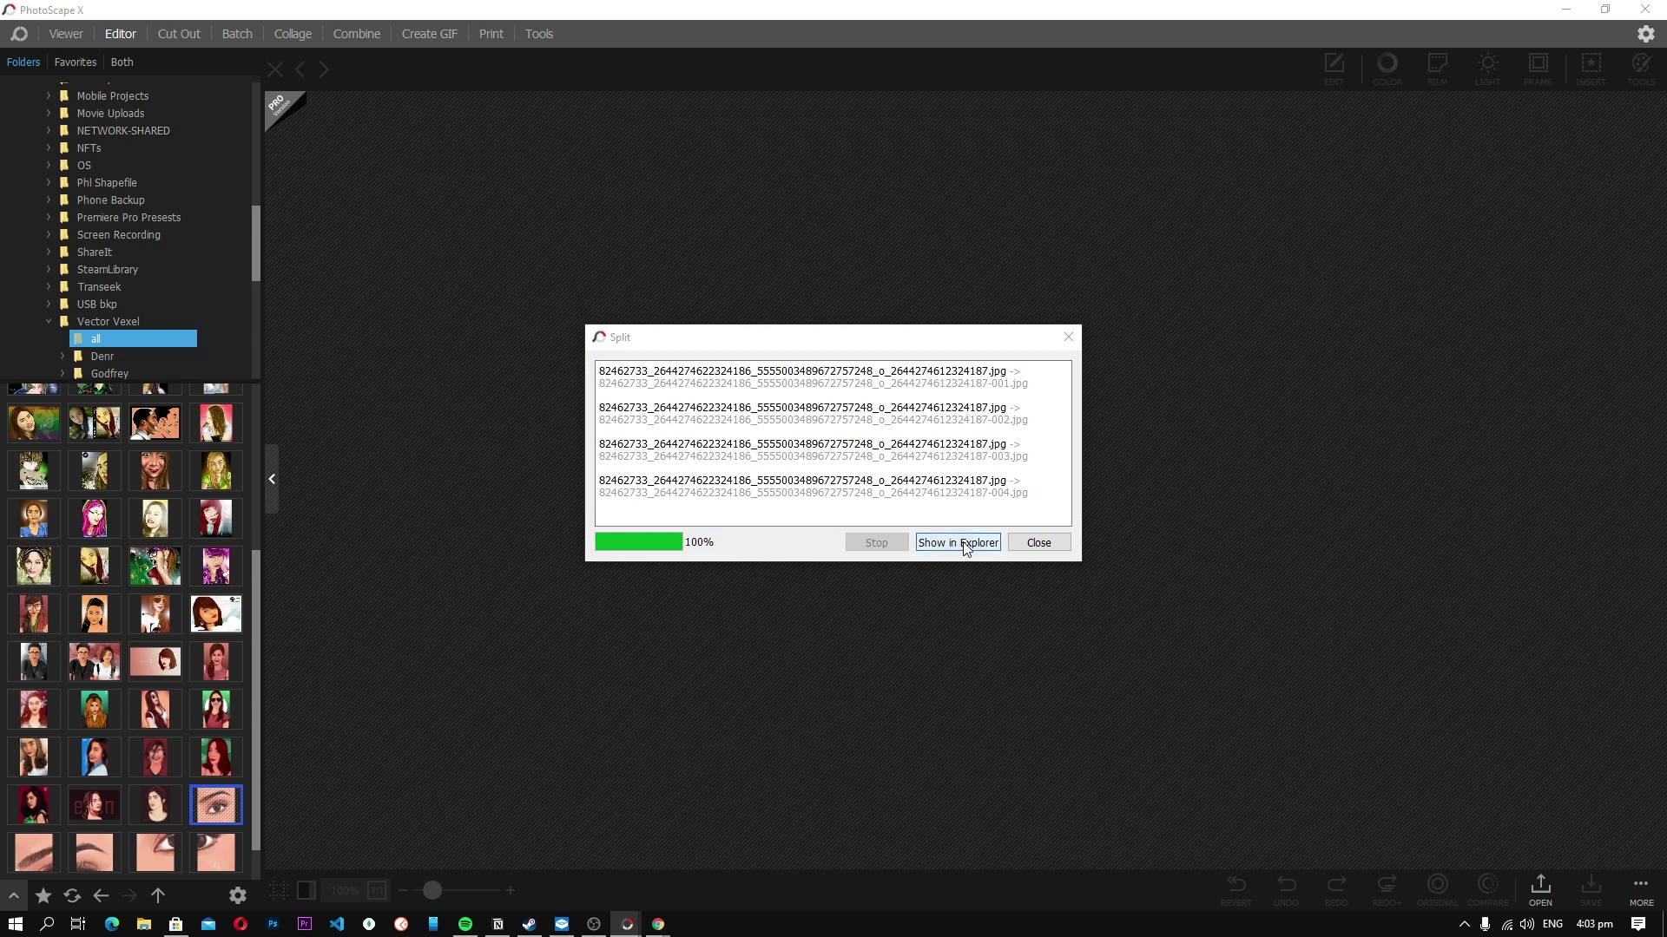
pyautogui.click(963, 543)
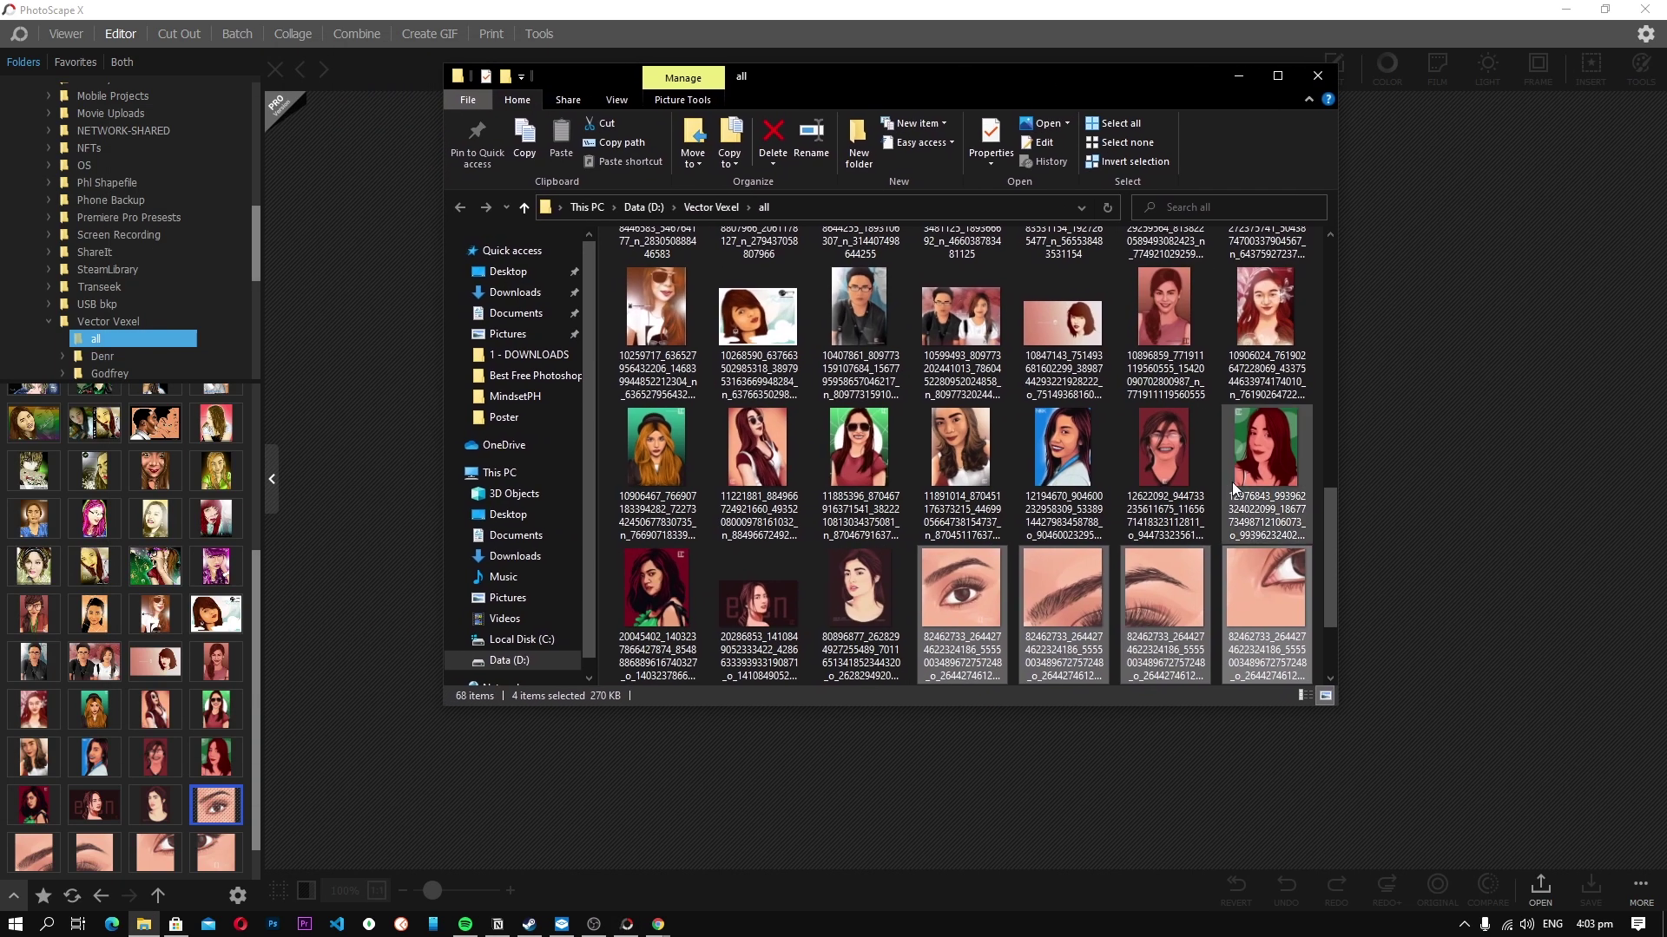
# - Scroll the Vector Vexel all folder to view the four split eye tiles
pyautogui.scroll(-1, 1231, 482)
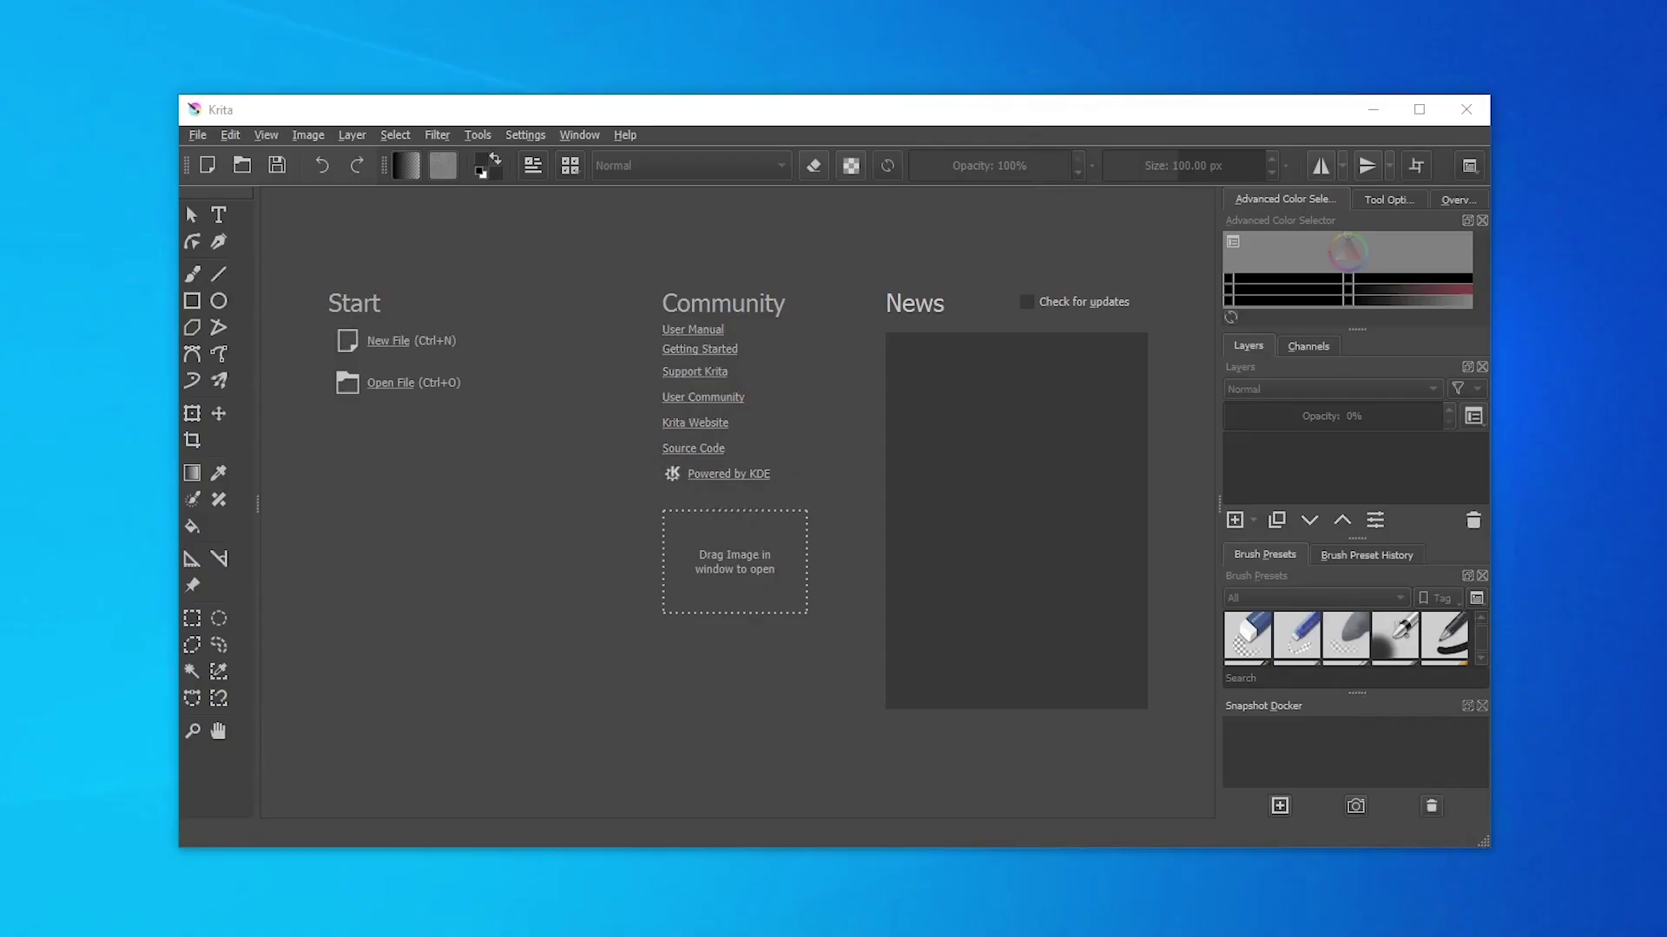
# - Open the portrait photo in Krita and switch to the freehand brush, trying Pencil-6 Quick Shade
pyautogui.moveTo(18, 282); pyautogui.dragTo(577, 425)
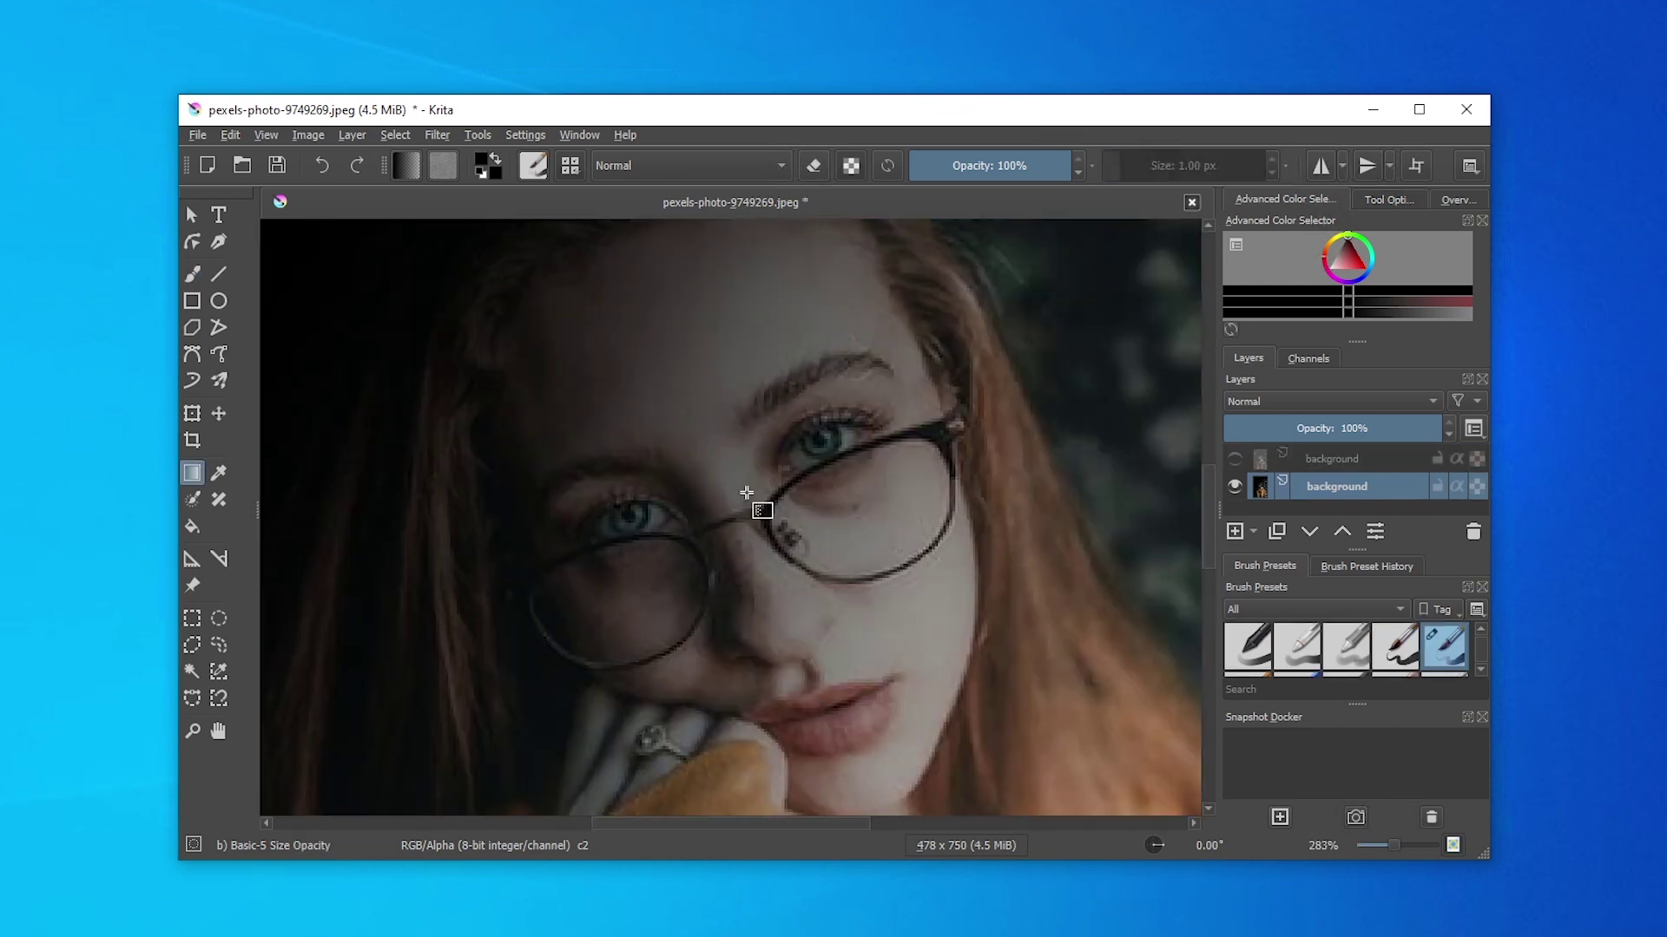
pyautogui.press('b')
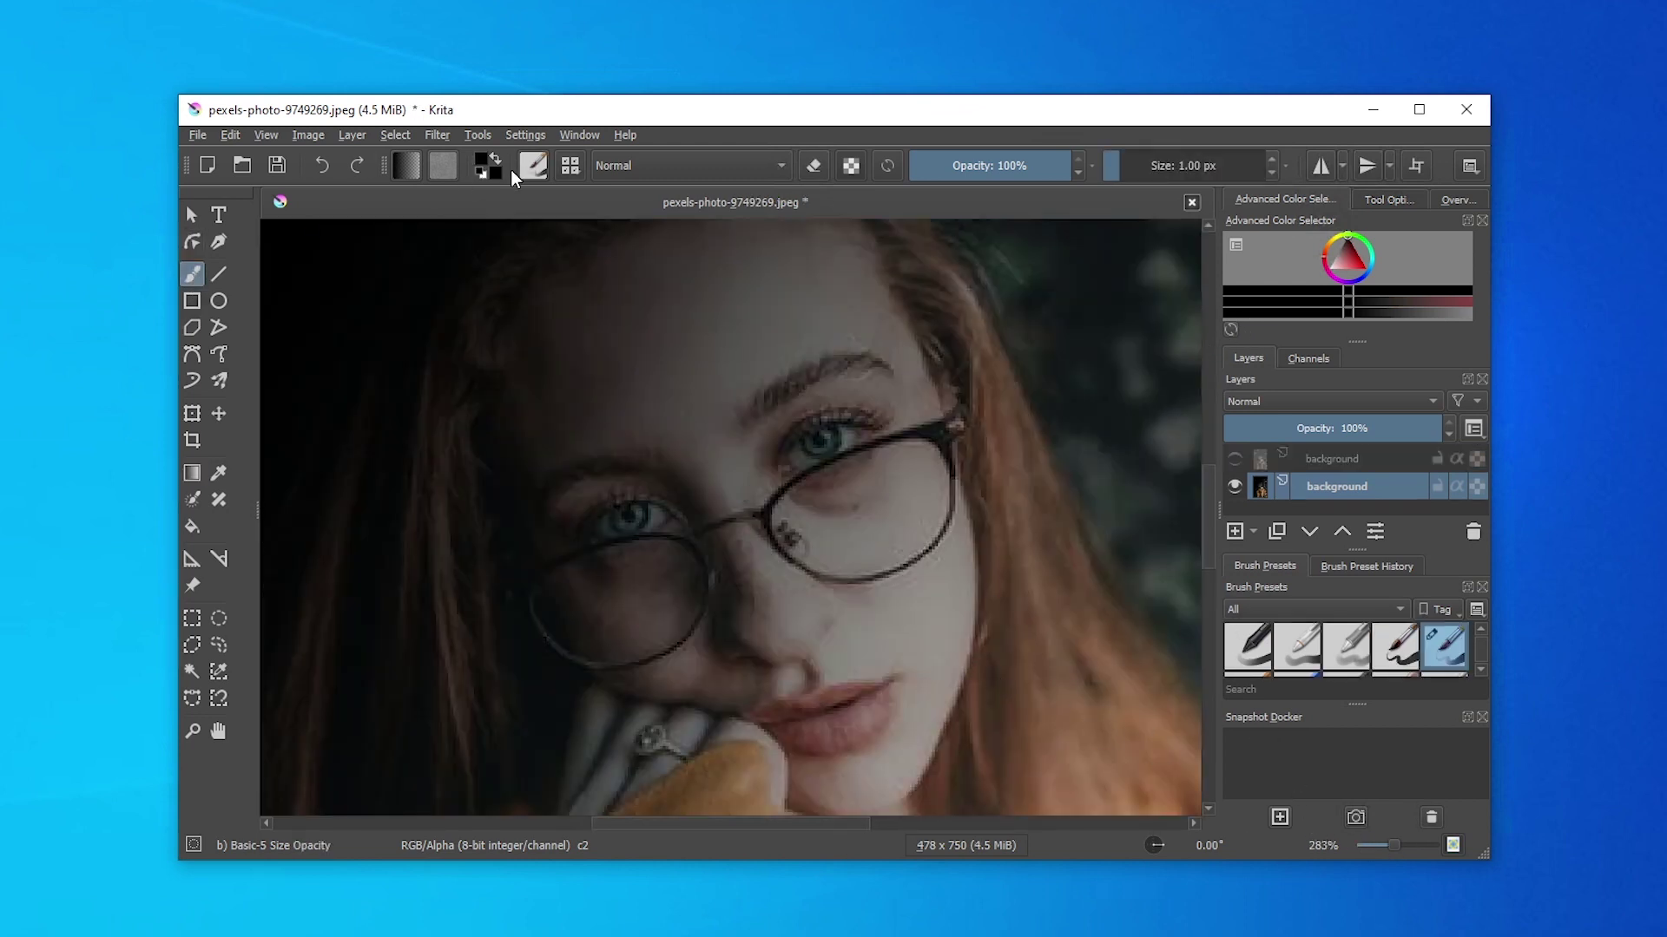
pyautogui.click(569, 170)
pyautogui.click(592, 339)
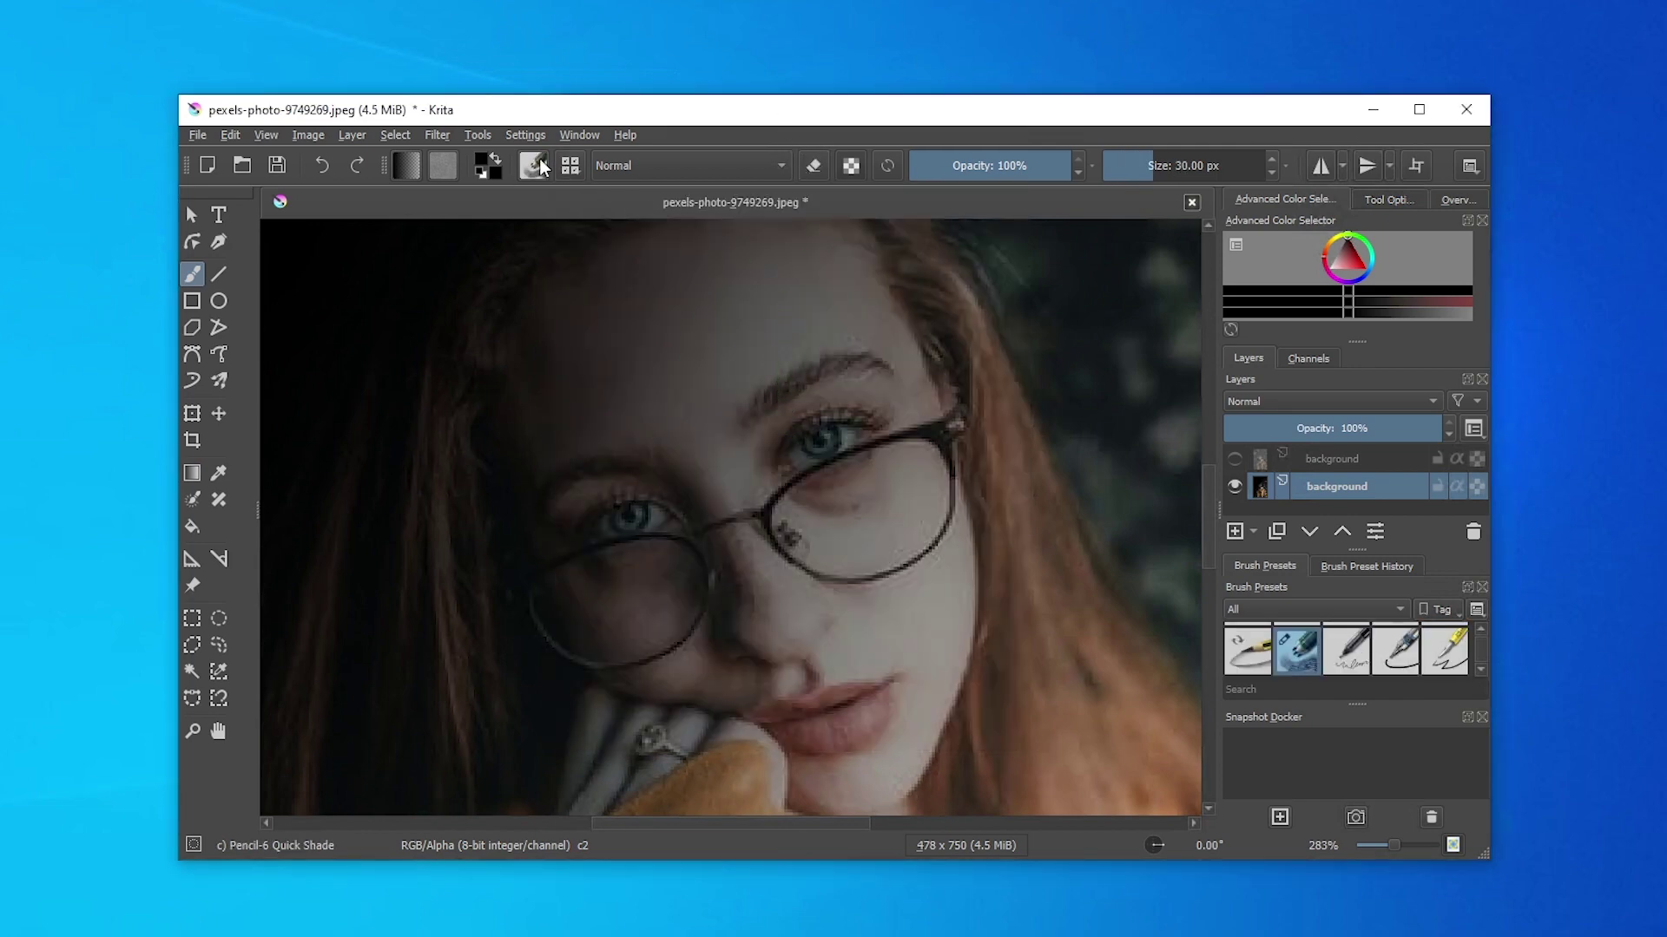
# - Choose the 'z) Stamp Floor' brush preset and shrink it to 5 px
pyautogui.click(533, 165)
pyautogui.click(570, 165)
pyautogui.scroll(-5, 882, 459)
pyautogui.click(857, 558)
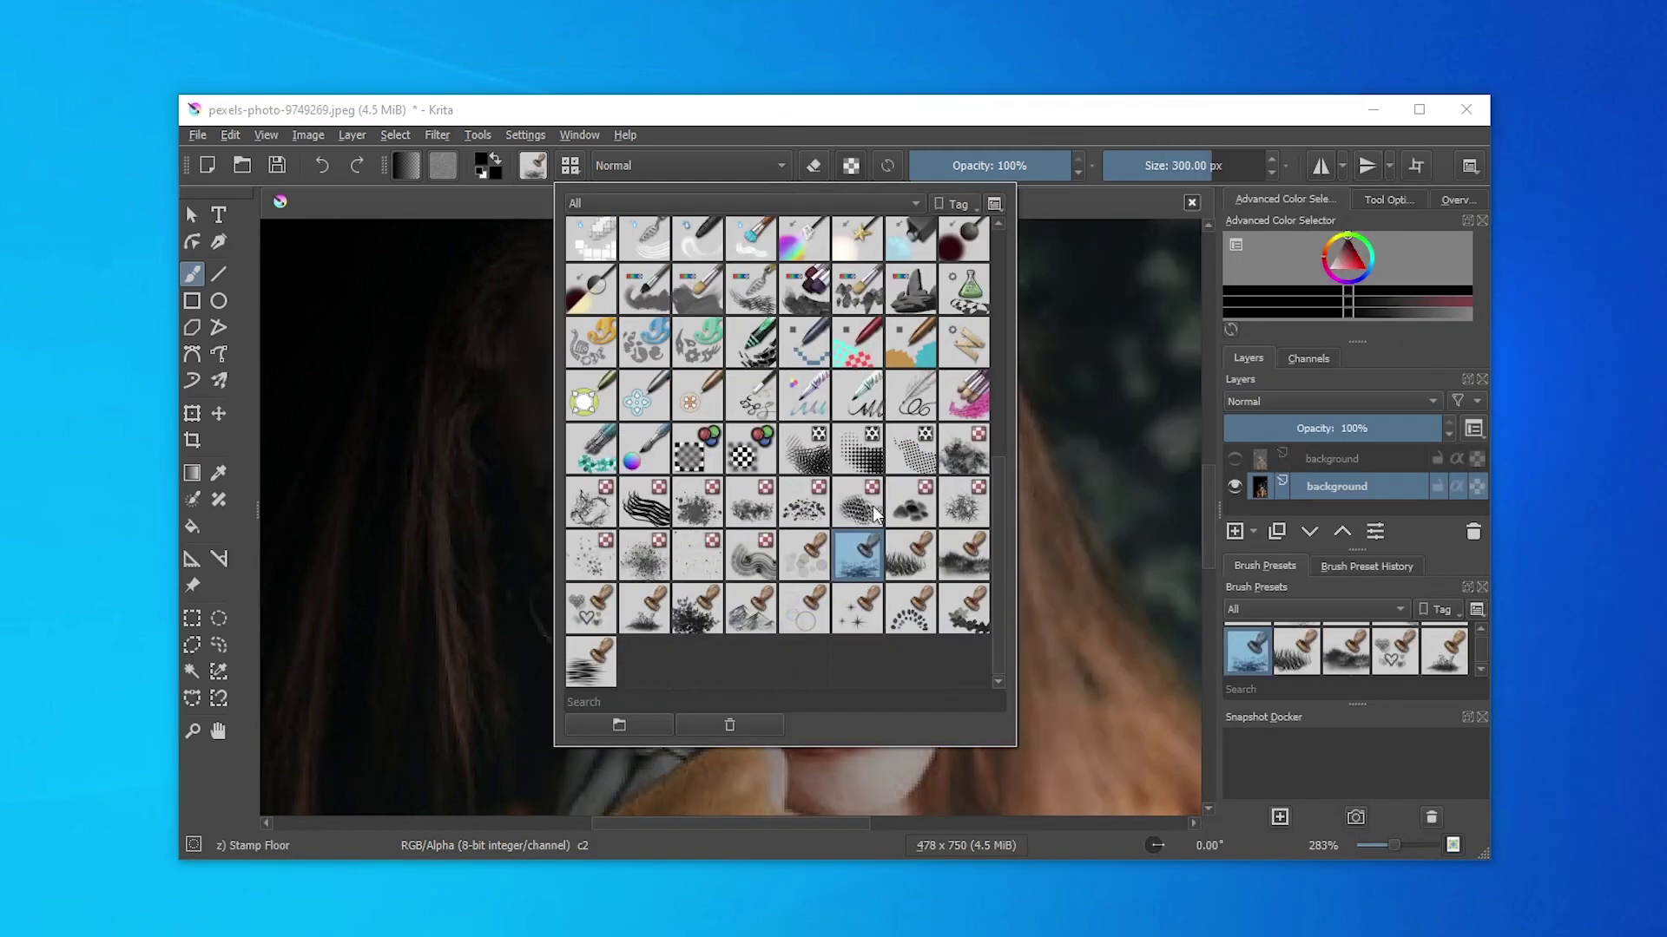
pyautogui.press('[')
pyautogui.press('[')
pyautogui.press('[')
pyautogui.press('[')
pyautogui.press('[')
pyautogui.press('[')
pyautogui.press('[')
pyautogui.press('[')
pyautogui.press('[')
pyautogui.press('[')
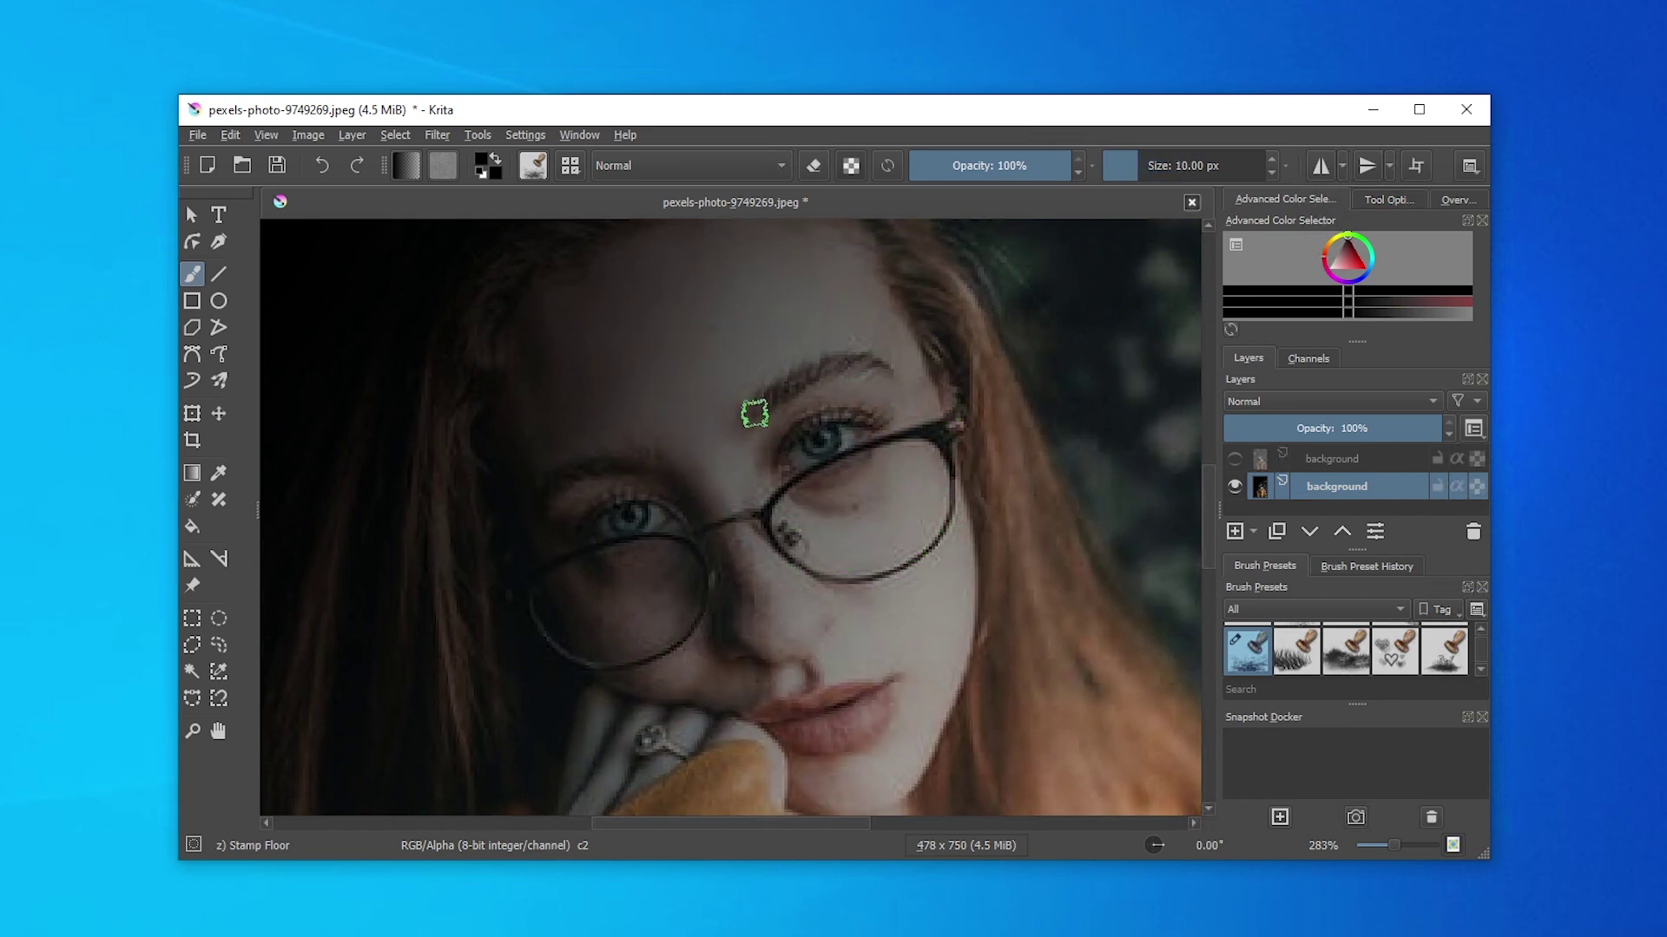
pyautogui.press('[')
pyautogui.press('[')
pyautogui.press('[')
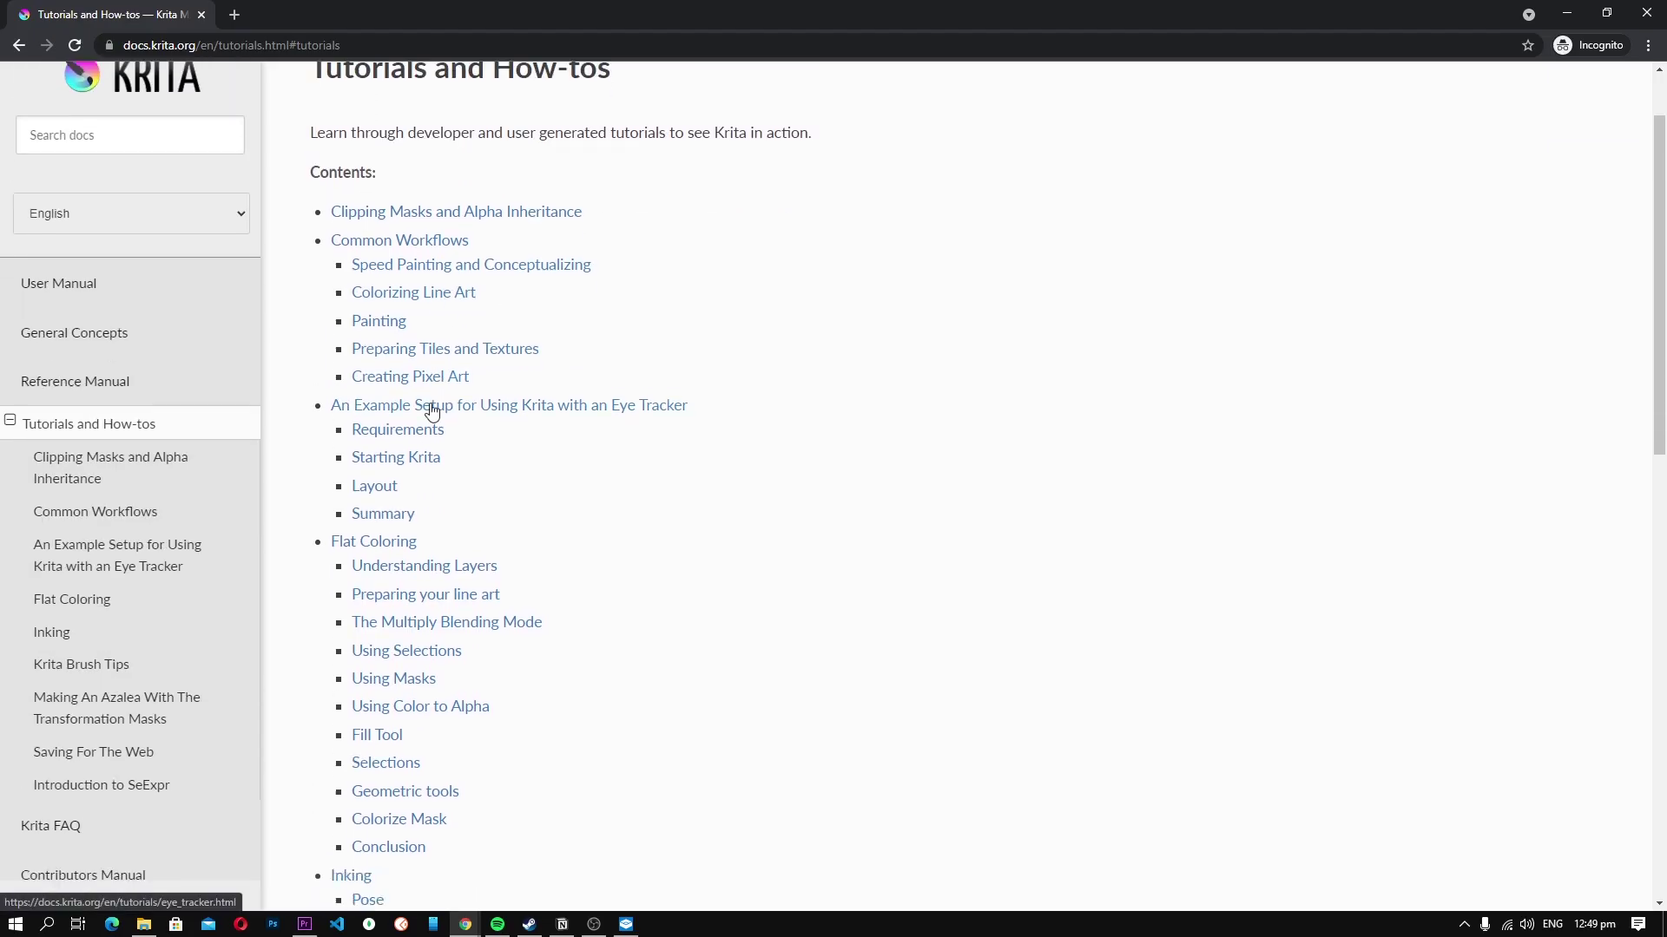
# - Open Painting under Common Workflows on docs.krita.org and scroll down the page
pyautogui.scroll(-1, 425, 399)
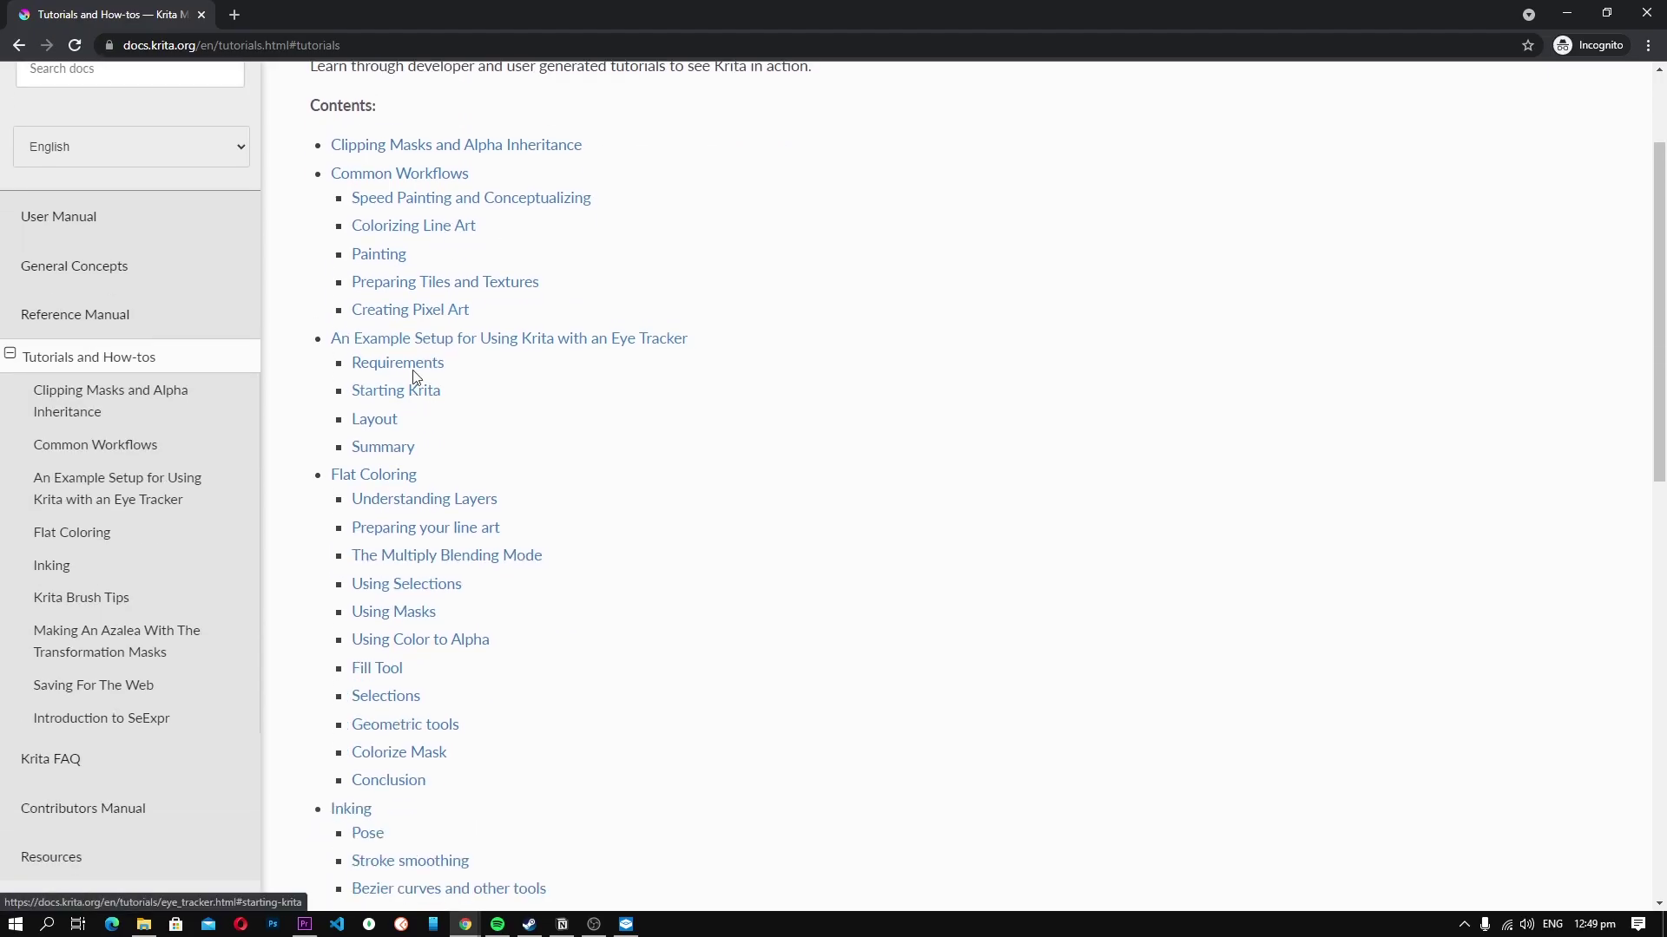
pyautogui.click(378, 262)
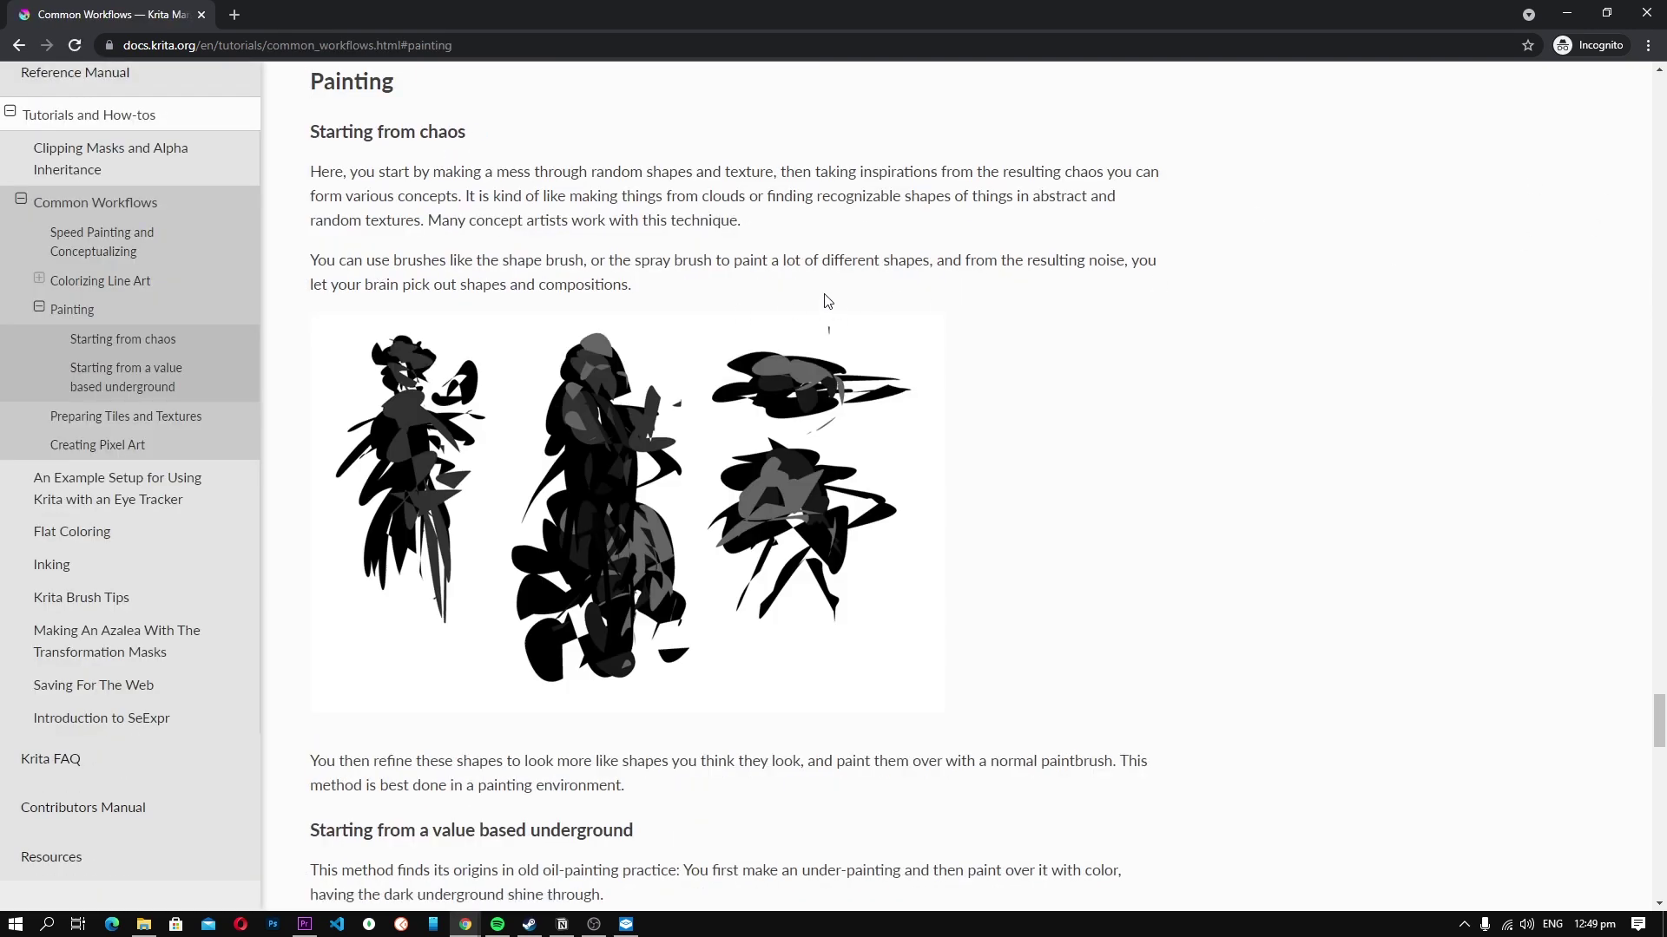
pyautogui.moveTo(1658, 720); pyautogui.dragTo(1661, 879)
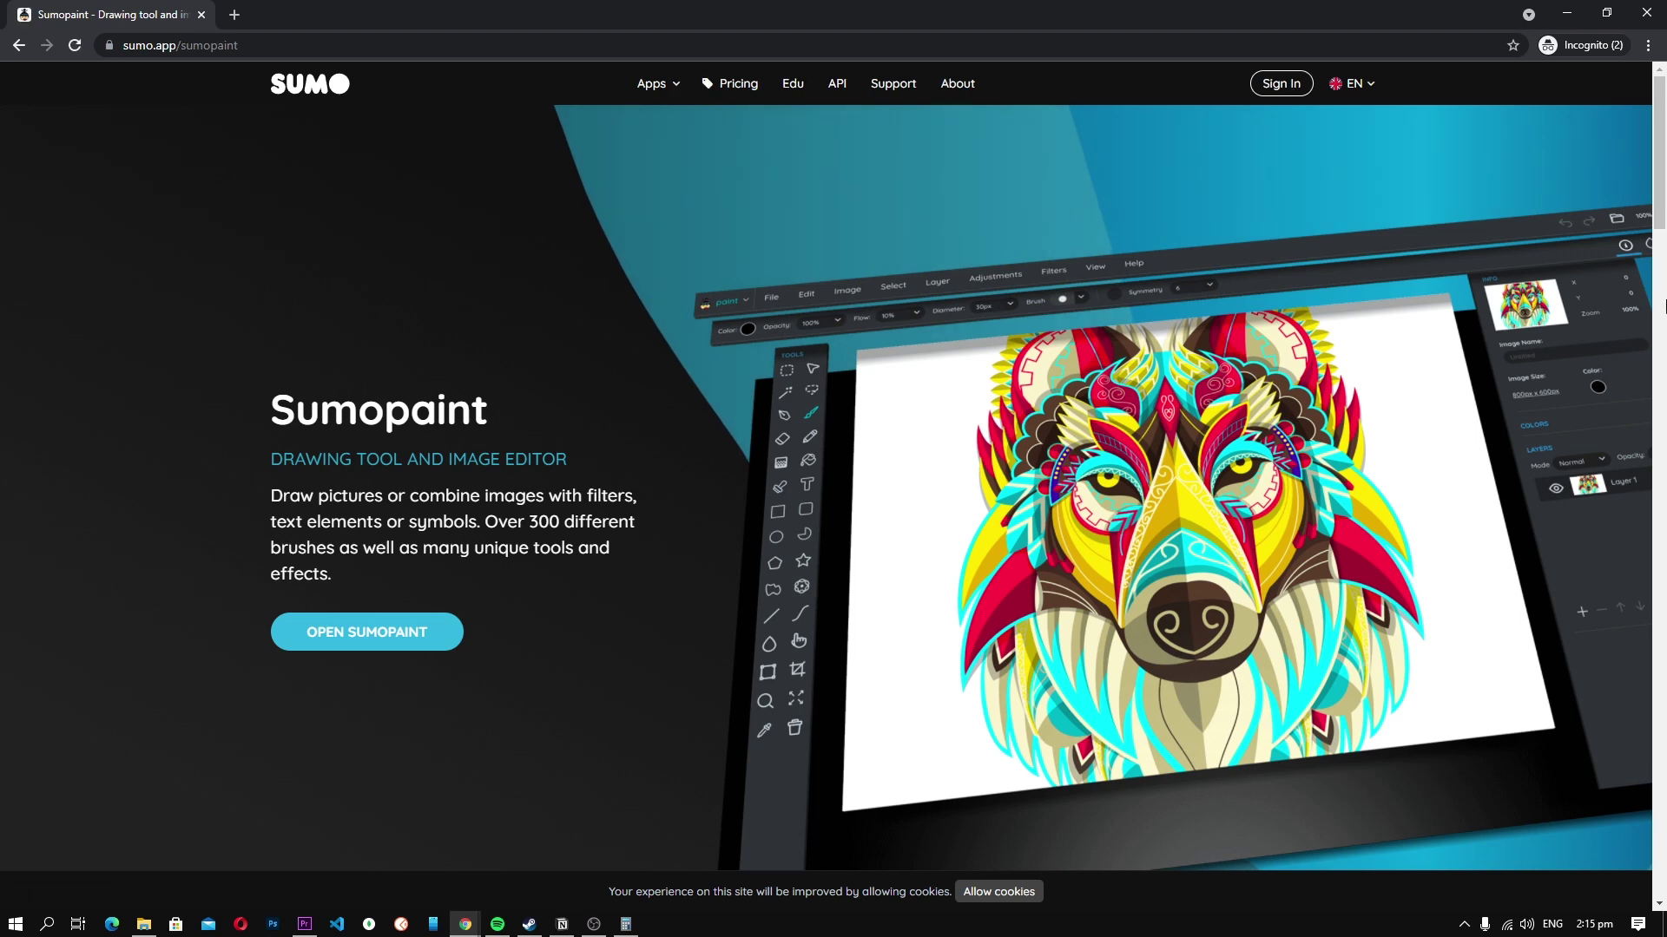
# - Scroll the Sumopaint homepage, then lasso a freehand selection around the girl in the portrait
pyautogui.moveTo(1664, 167); pyautogui.dragTo(1664, 313)
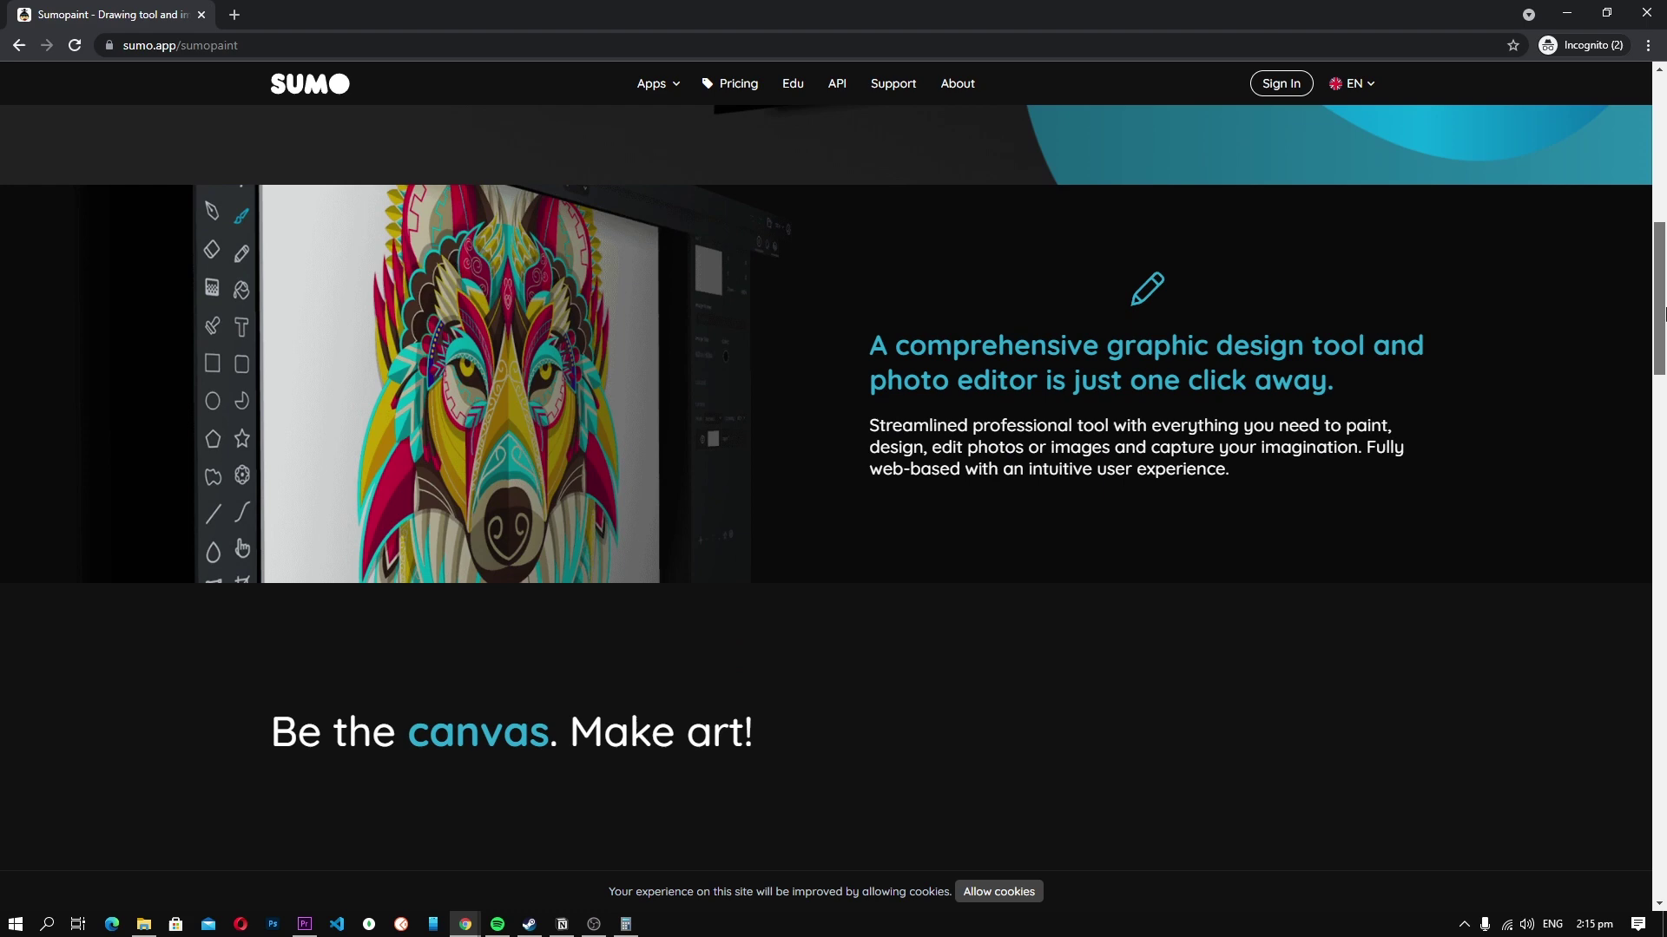
pyautogui.moveTo(1664, 312); pyautogui.dragTo(1659, 614)
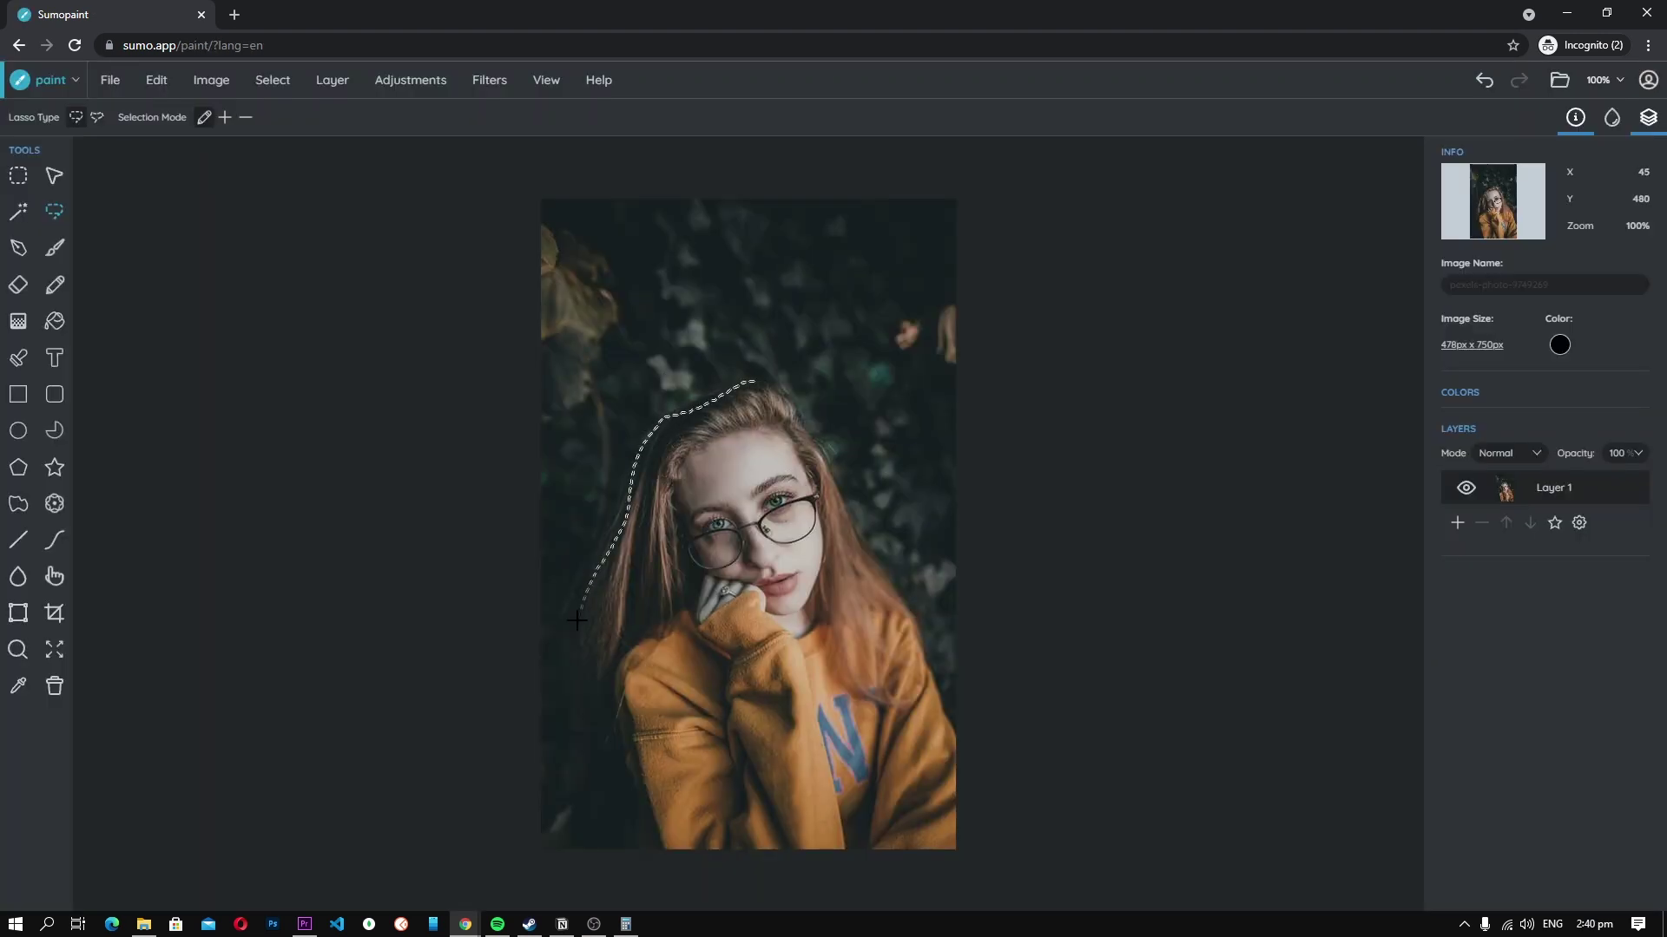
pyautogui.moveTo(576, 620)
pyautogui.mouseDown()
pyautogui.moveTo(812, 860)
pyautogui.moveTo(967, 771)
pyautogui.moveTo(925, 645)
pyautogui.moveTo(754, 382)
pyautogui.mouseUp()
# - Try Free Transform and Flip Vertical on the selection, then undo and exit transform
pyautogui.rightClick(746, 528)
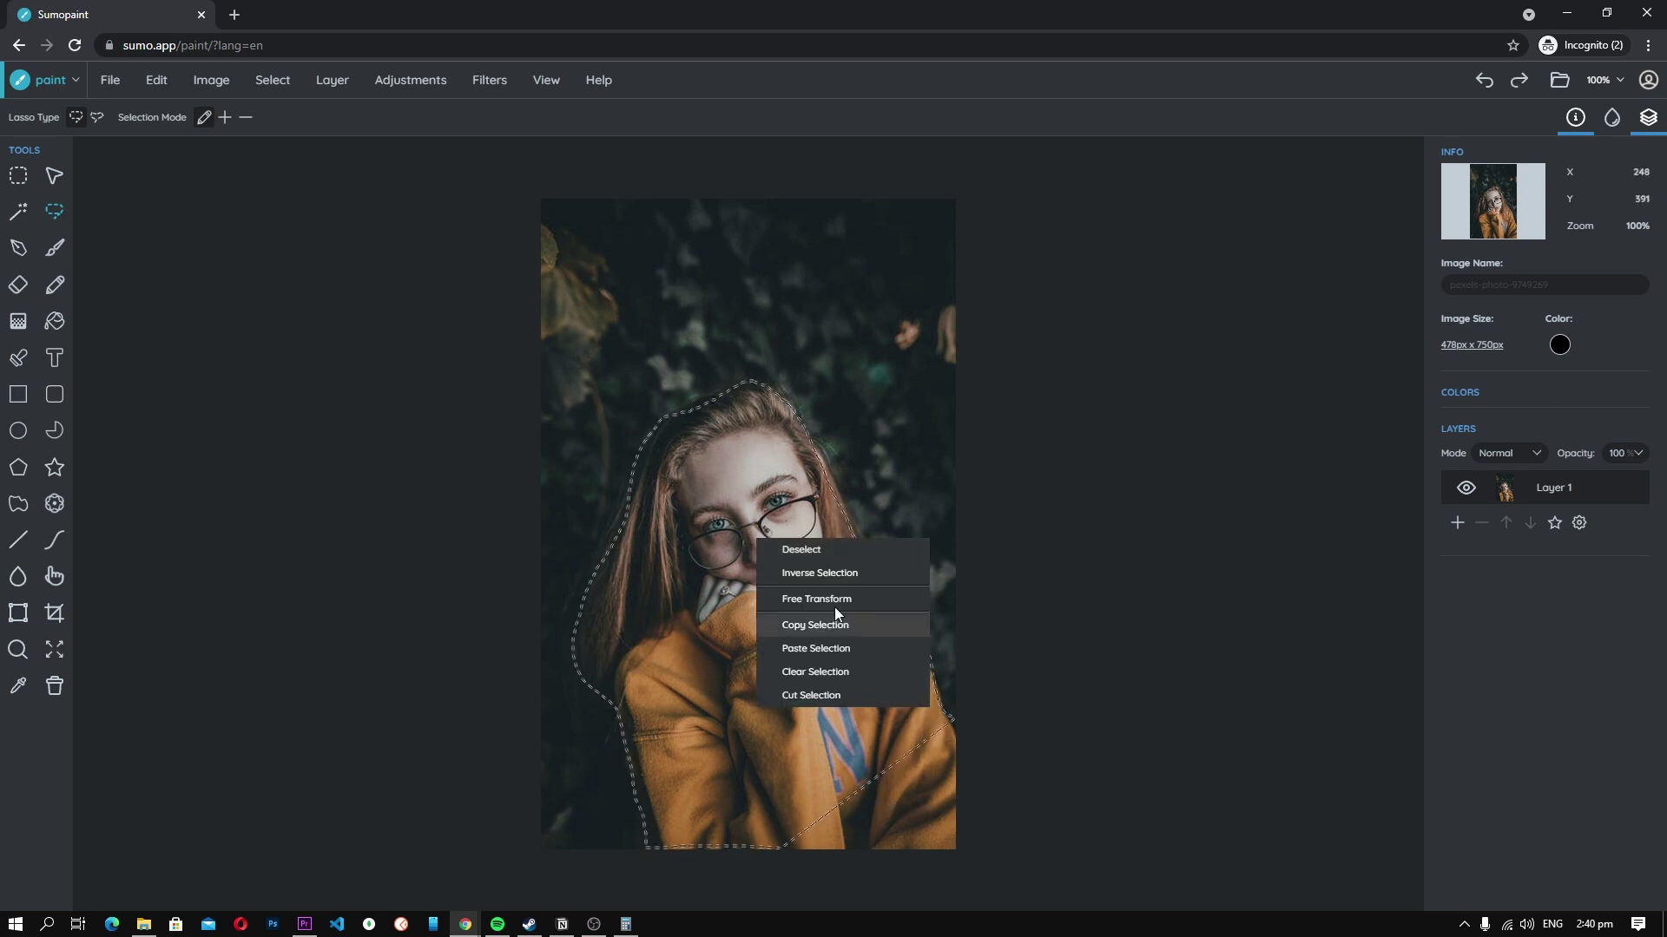
pyautogui.click(835, 612)
pyautogui.hotkey('ctrl', 't')
pyautogui.hotkey('ctrl', 'shift', 'Tab')
pyautogui.rightClick(743, 424)
pyautogui.click(812, 553)
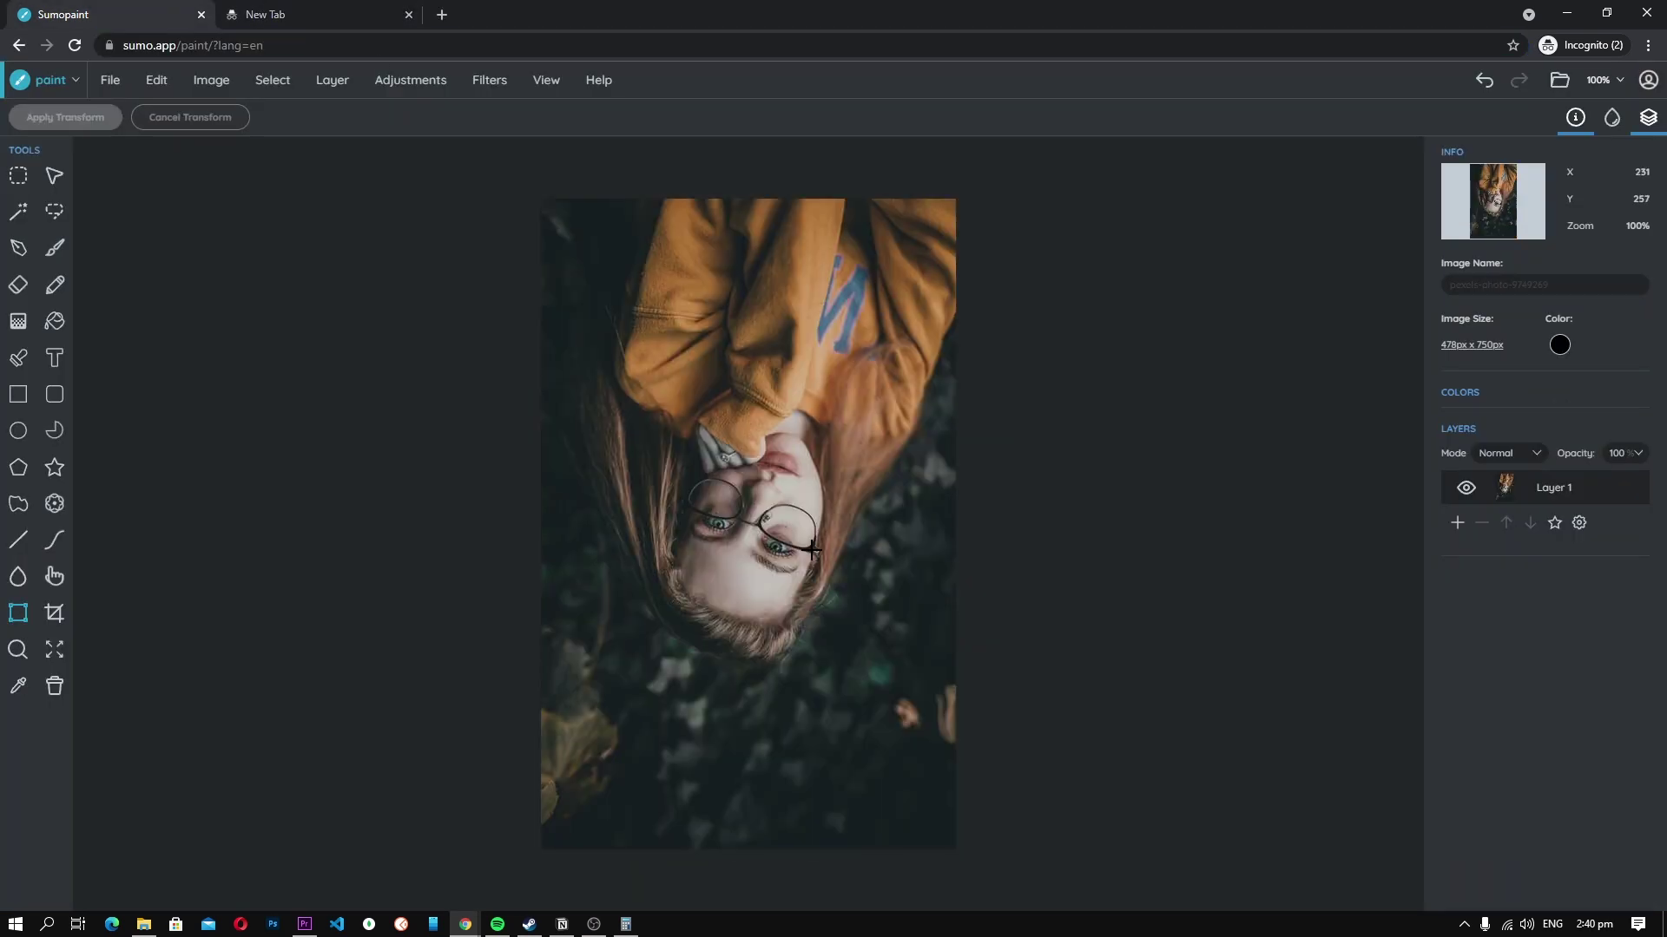
pyautogui.hotkey('ctrl', 'z')
pyautogui.press('Escape')
# - Drag the lassoed cut-out of the girl upward
pyautogui.rightClick(843, 500)
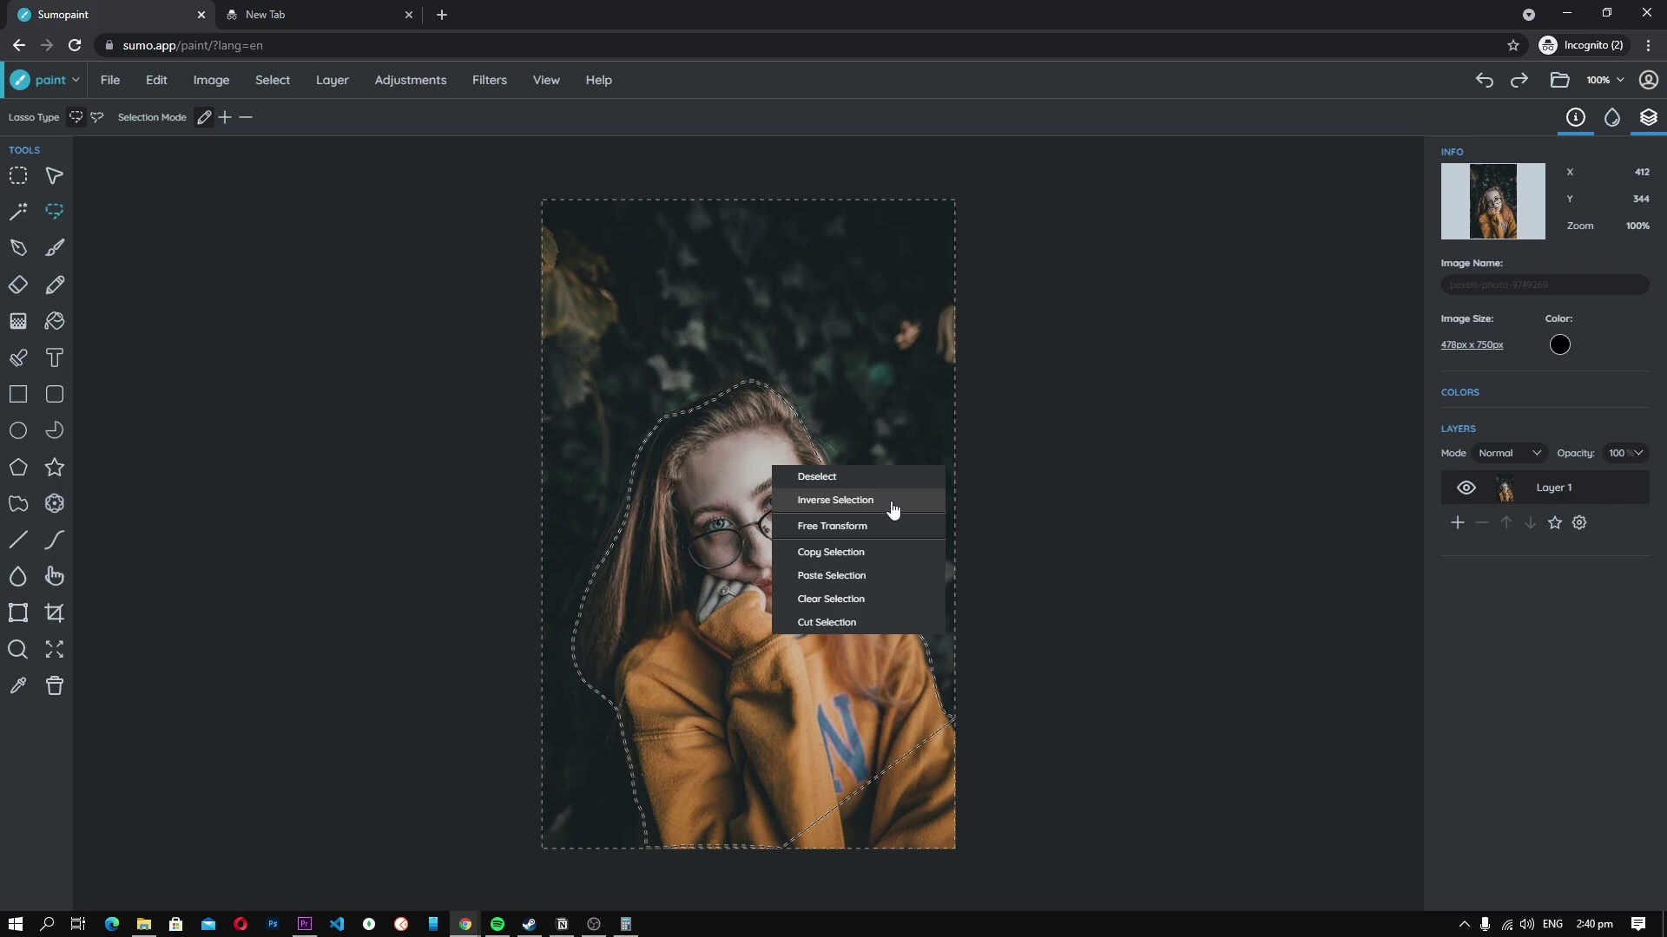
pyautogui.click(893, 510)
pyautogui.moveTo(764, 521); pyautogui.dragTo(819, 714)
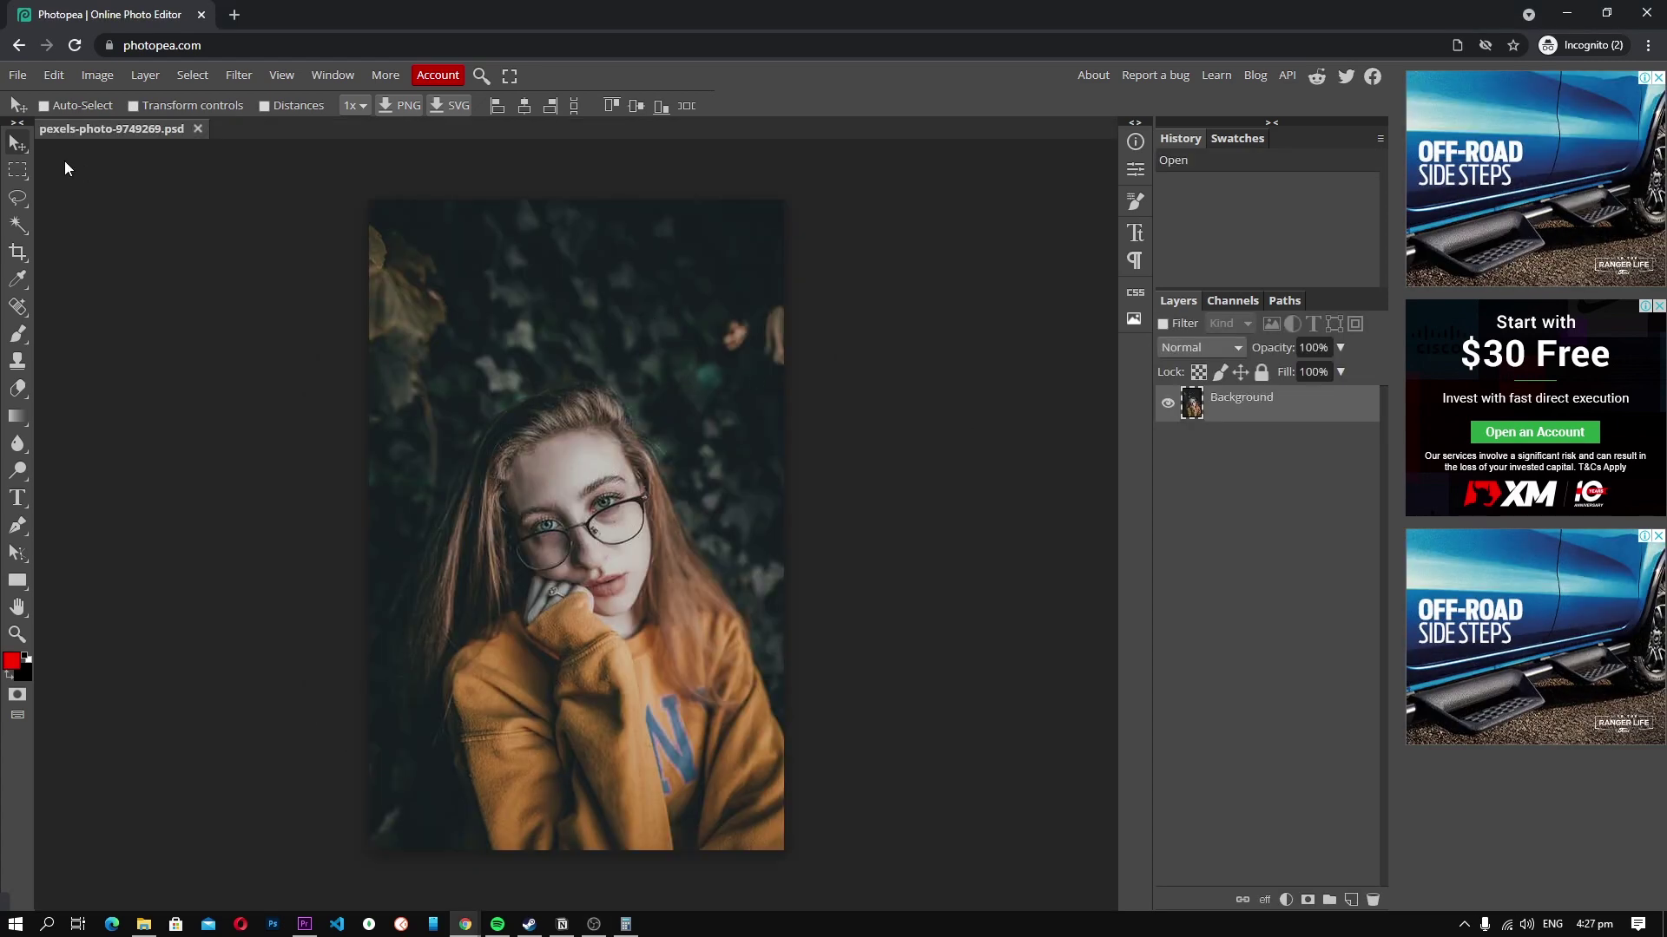
# - Start a pen path around the woman, placing anchors down her hair's left edge and shoulder
pyautogui.click(17, 525)
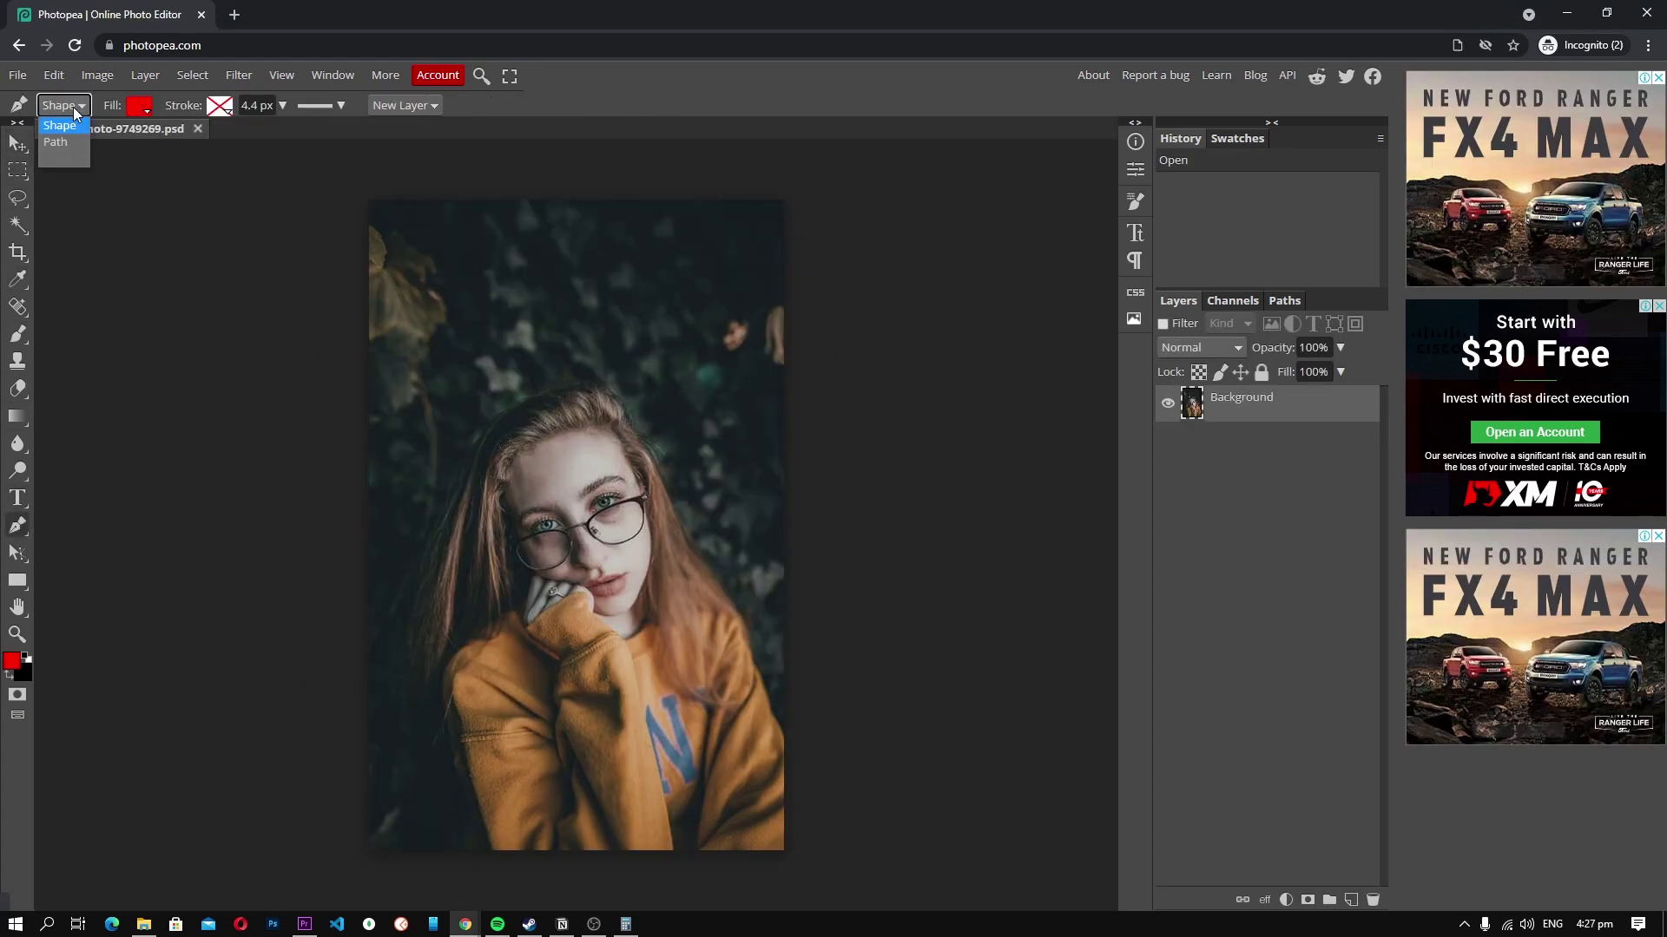
pyautogui.click(556, 391)
pyautogui.click(499, 414)
pyautogui.click(432, 541)
pyautogui.click(401, 667)
pyautogui.click(404, 692)
pyautogui.click(426, 729)
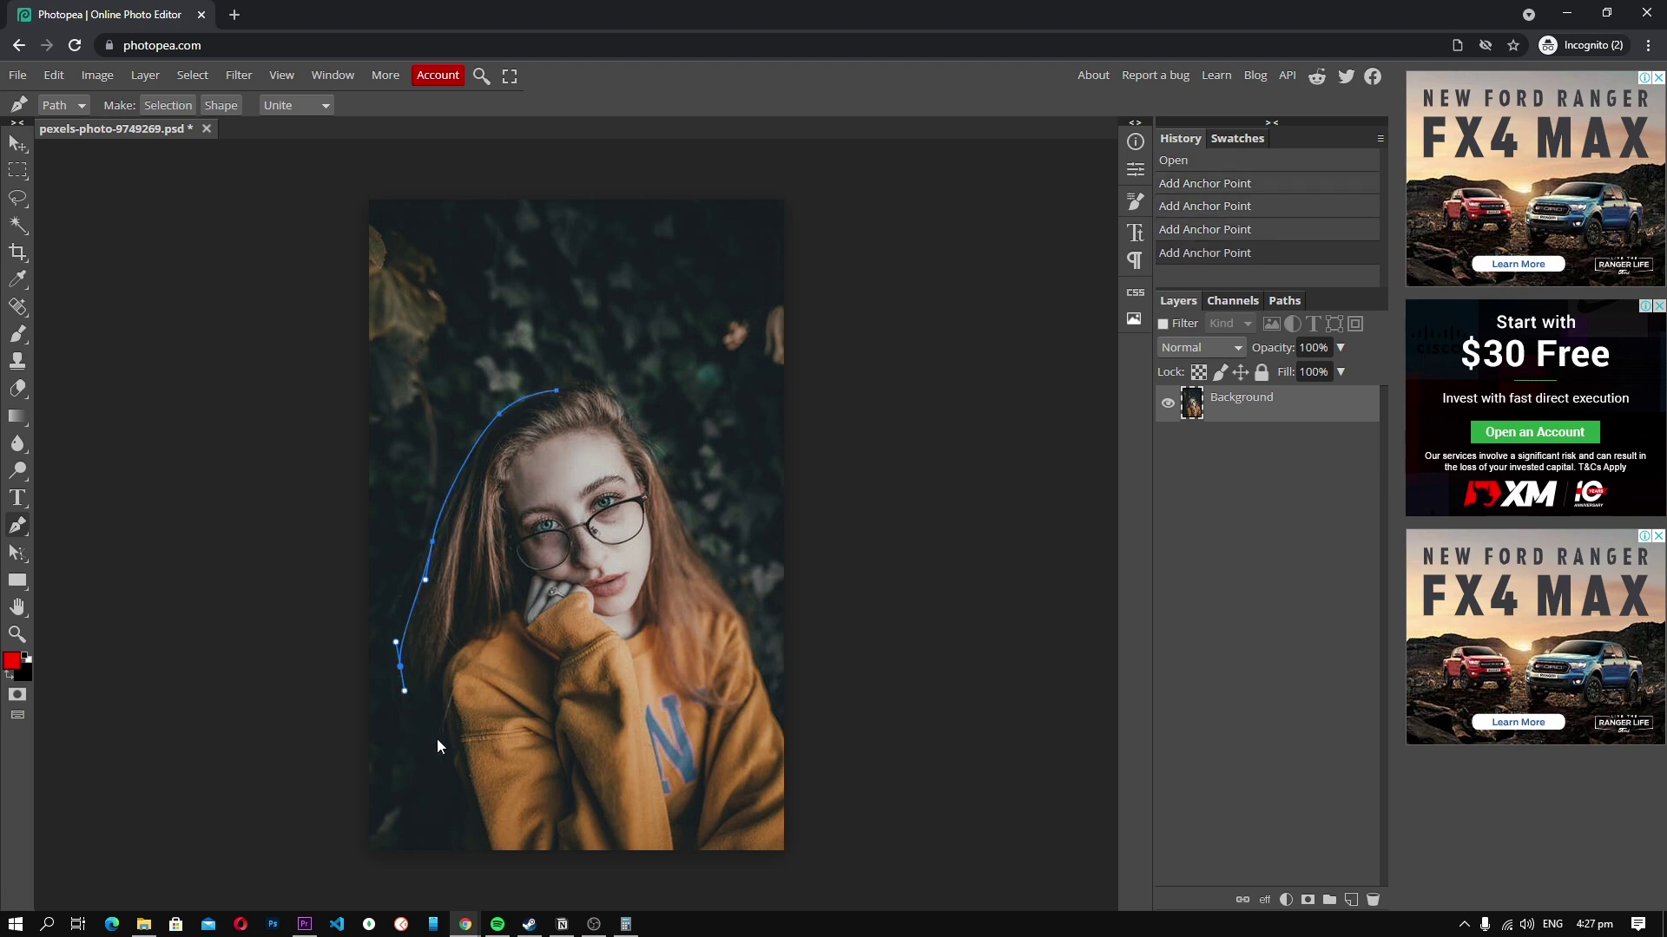
pyautogui.click(444, 764)
pyautogui.click(463, 797)
pyautogui.click(461, 873)
# - Continue the path across the bottom and up her right side, closing it at the start
pyautogui.click(800, 872)
pyautogui.click(794, 782)
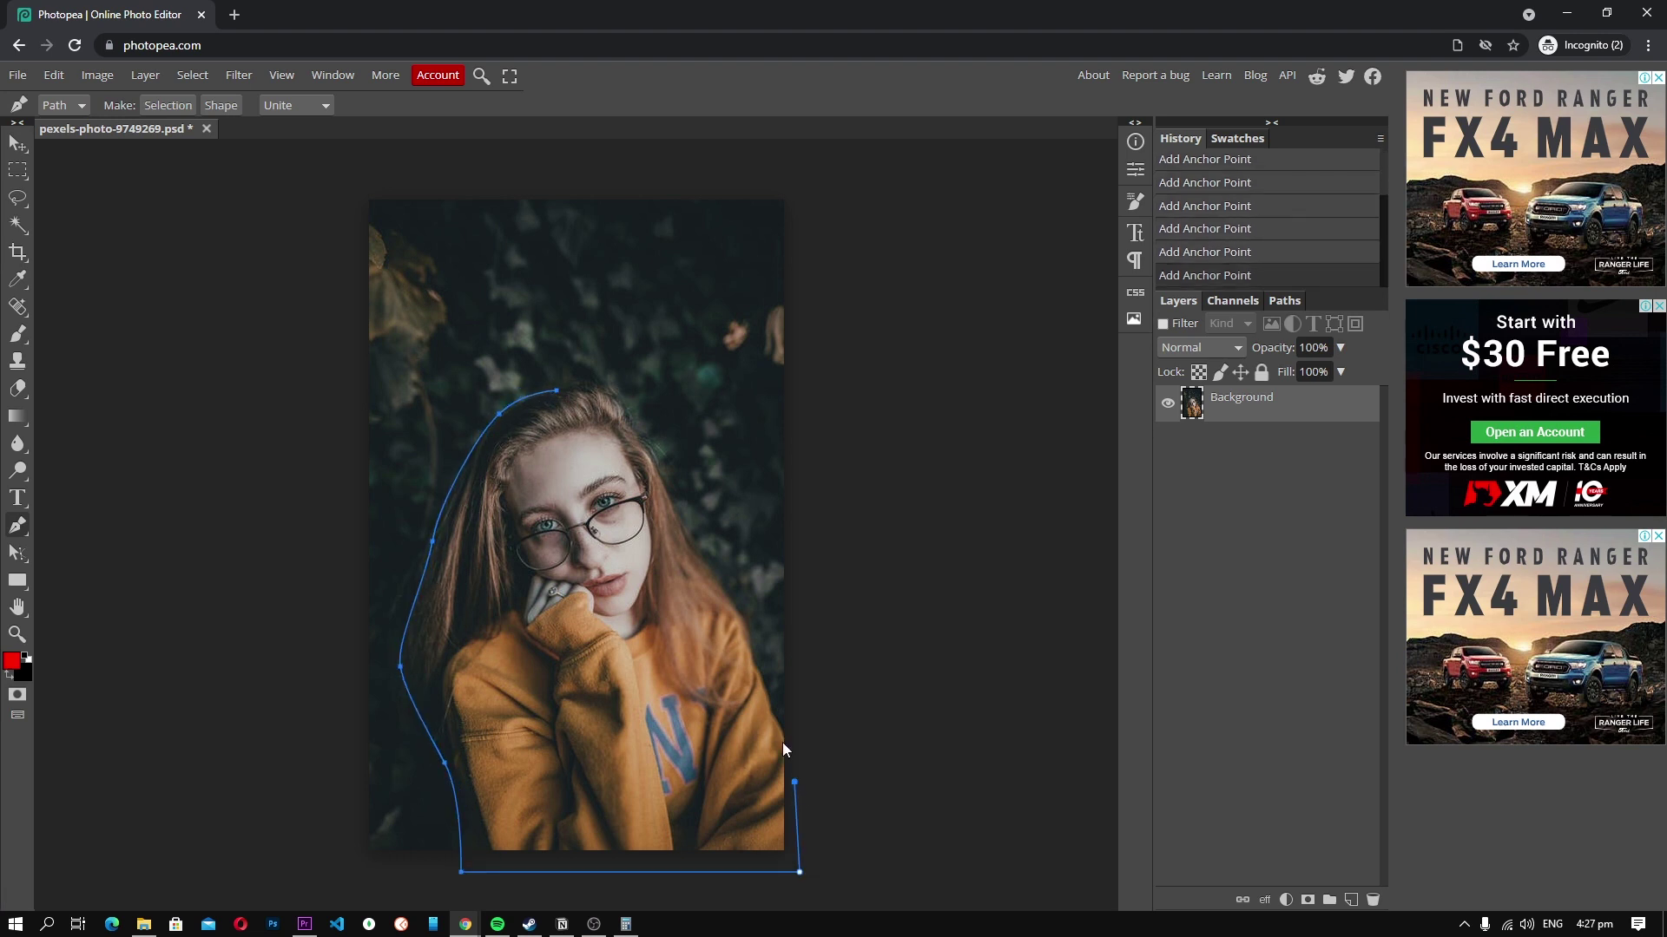
pyautogui.click(754, 663)
pyautogui.click(704, 587)
pyautogui.click(686, 545)
pyautogui.click(669, 497)
pyautogui.click(651, 450)
pyautogui.click(559, 391)
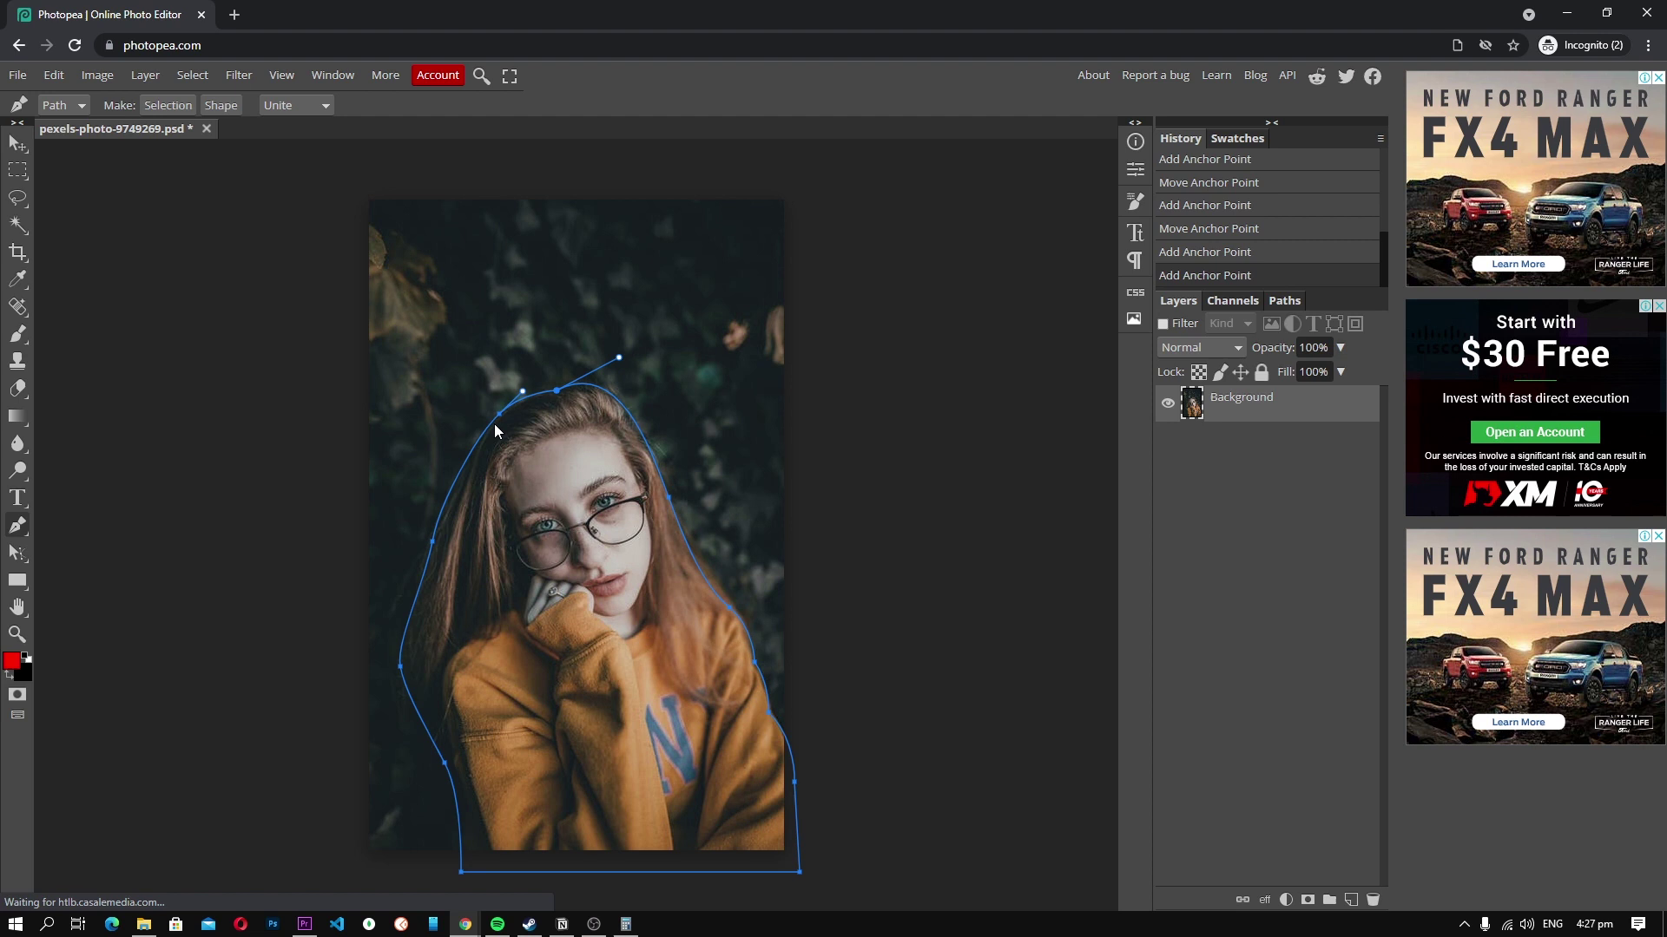
# - Turn the path into a selection and copy the woman onto a new Layer 1
pyautogui.rightClick(567, 454)
pyautogui.click(603, 488)
pyautogui.click(215, 291)
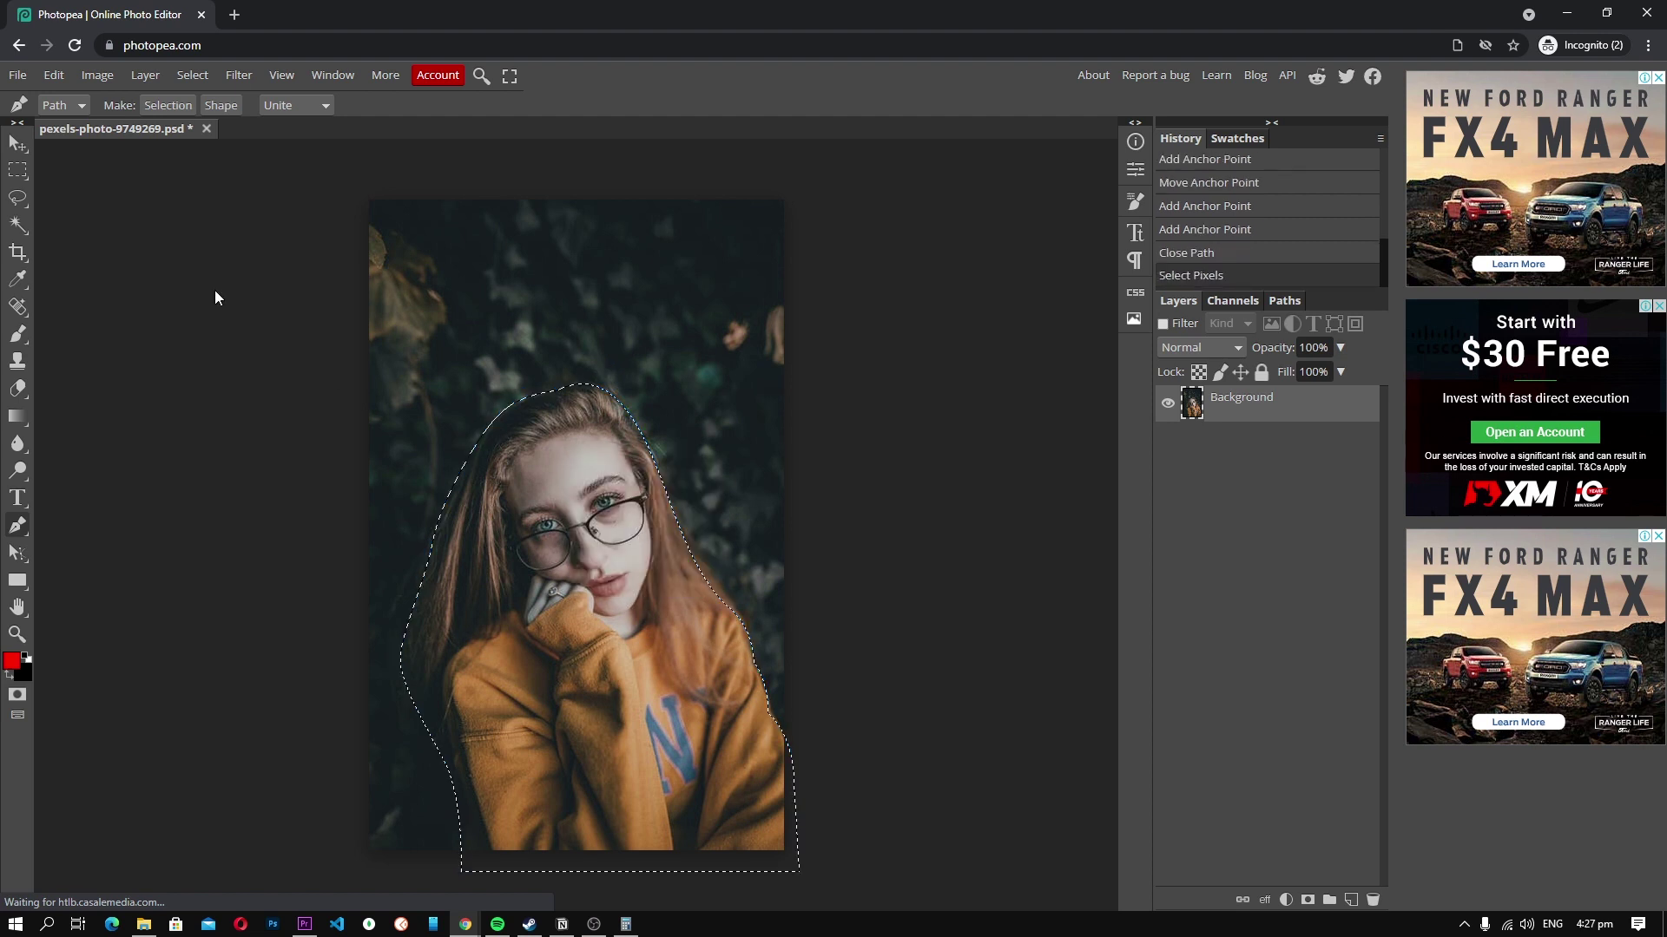
pyautogui.hotkey('ctrl', 'j')
pyautogui.press('v')
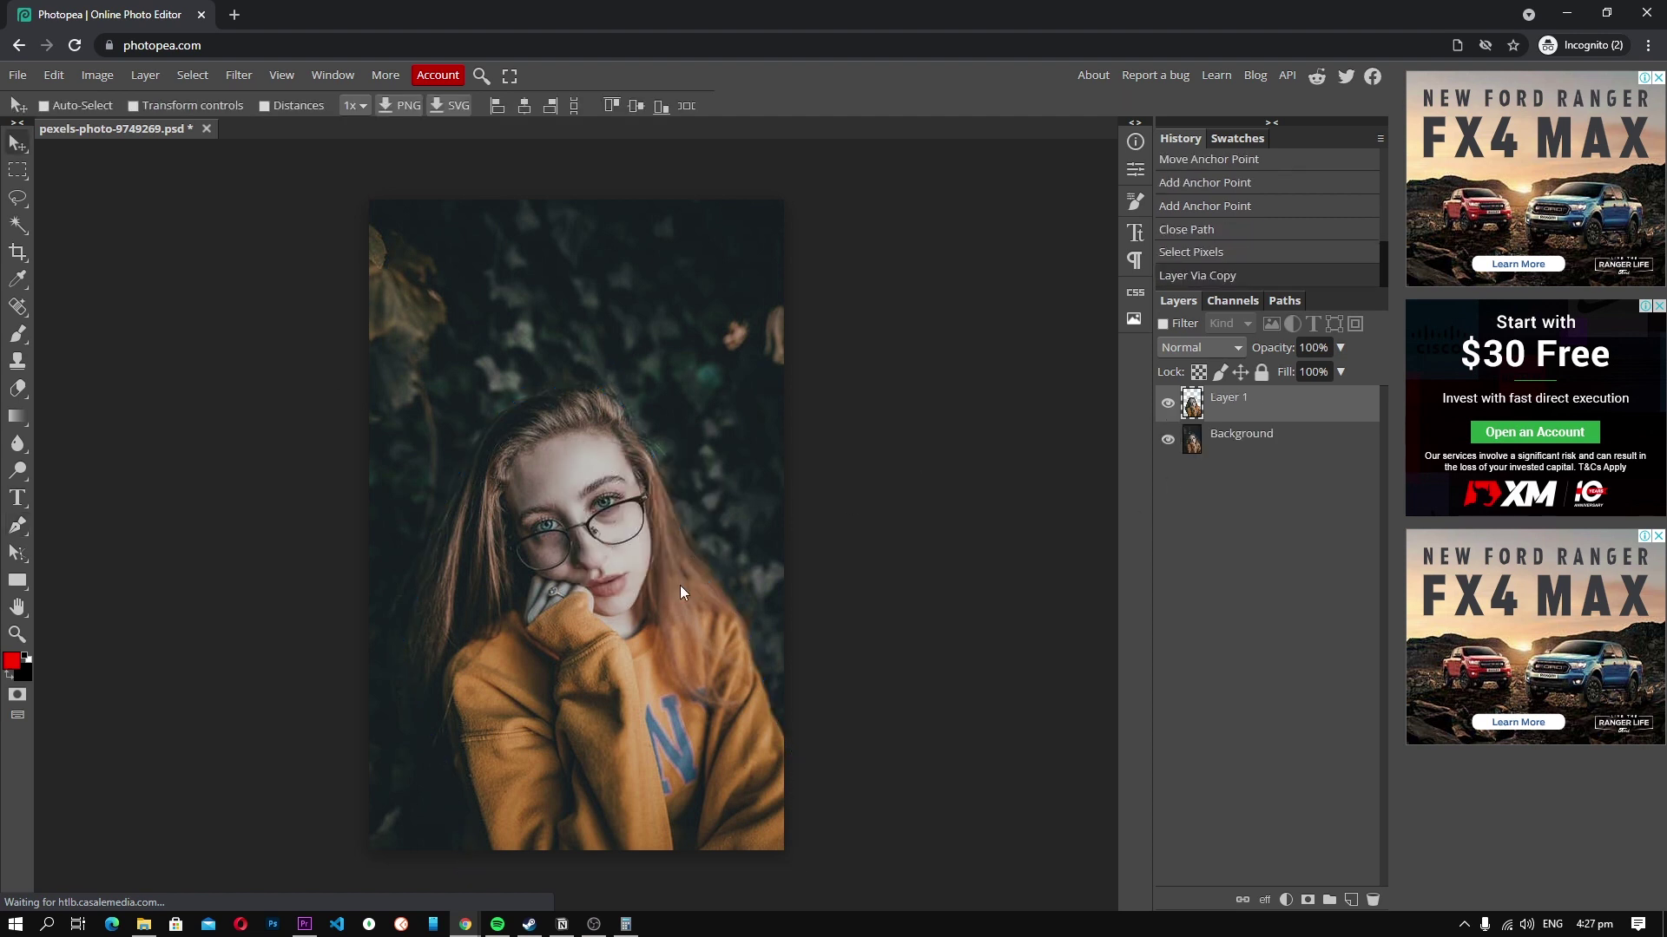
pyautogui.hotkey('ctrl', 'z')
pyautogui.hotkey('ctrl', 'shift', 'z')
# - Apply a 3.4 px Gaussian Blur to the Background layer
pyautogui.click(1250, 438)
pyautogui.click(97, 75)
pyautogui.moveTo(137, 143)
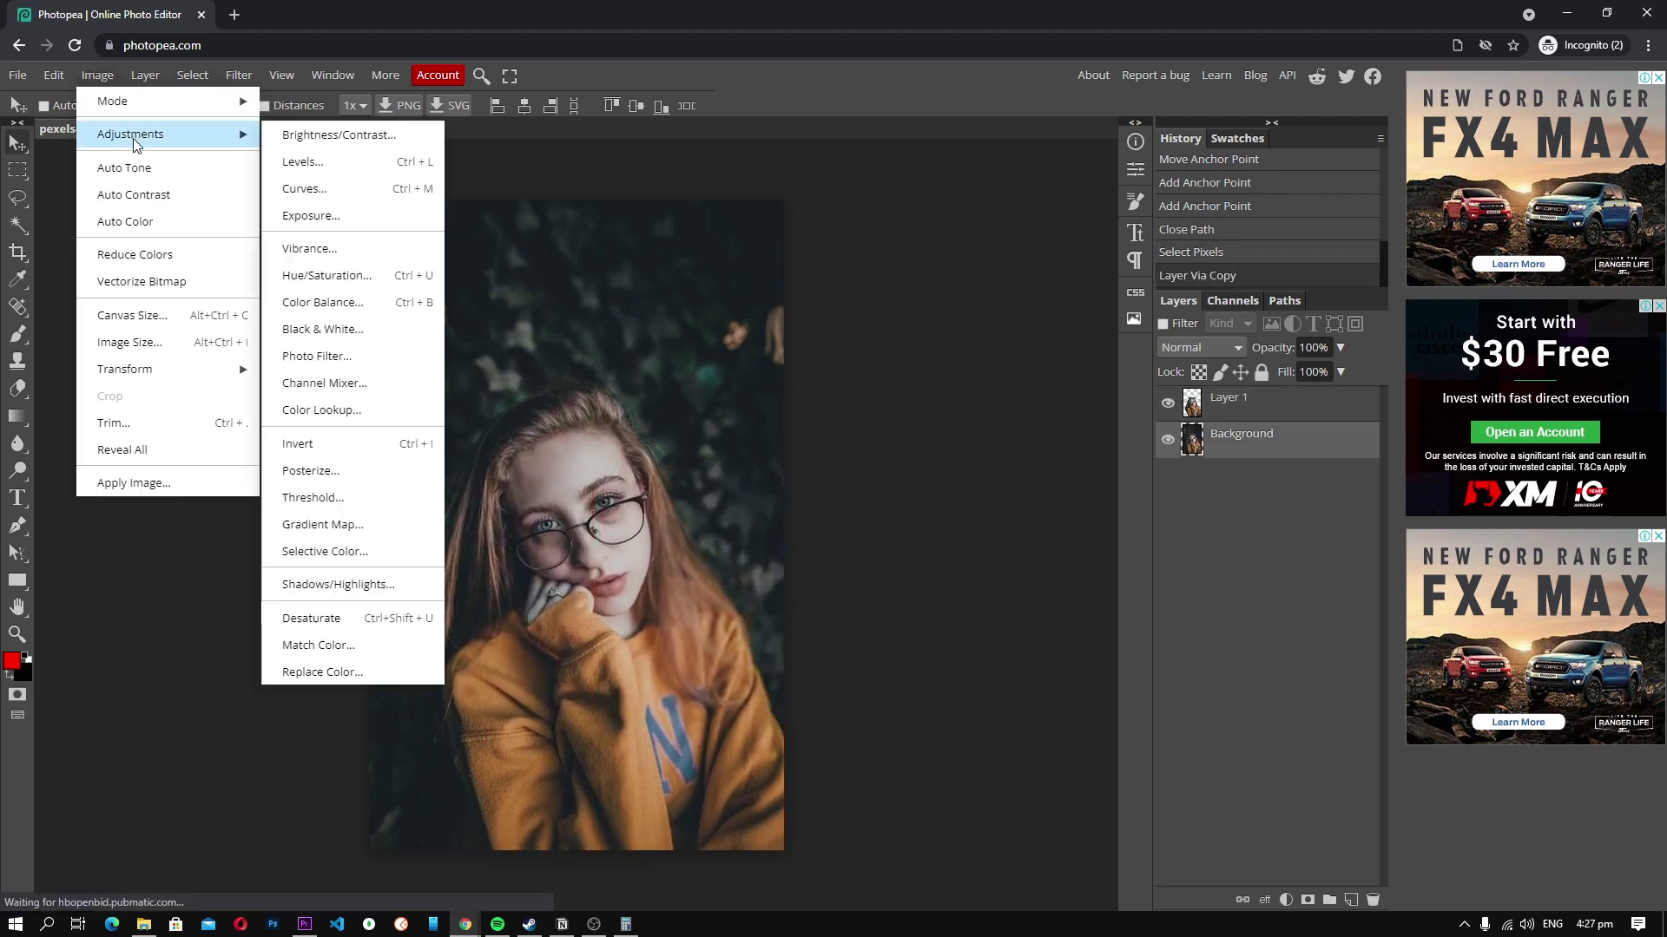
pyautogui.click(239, 75)
pyautogui.moveTo(260, 249)
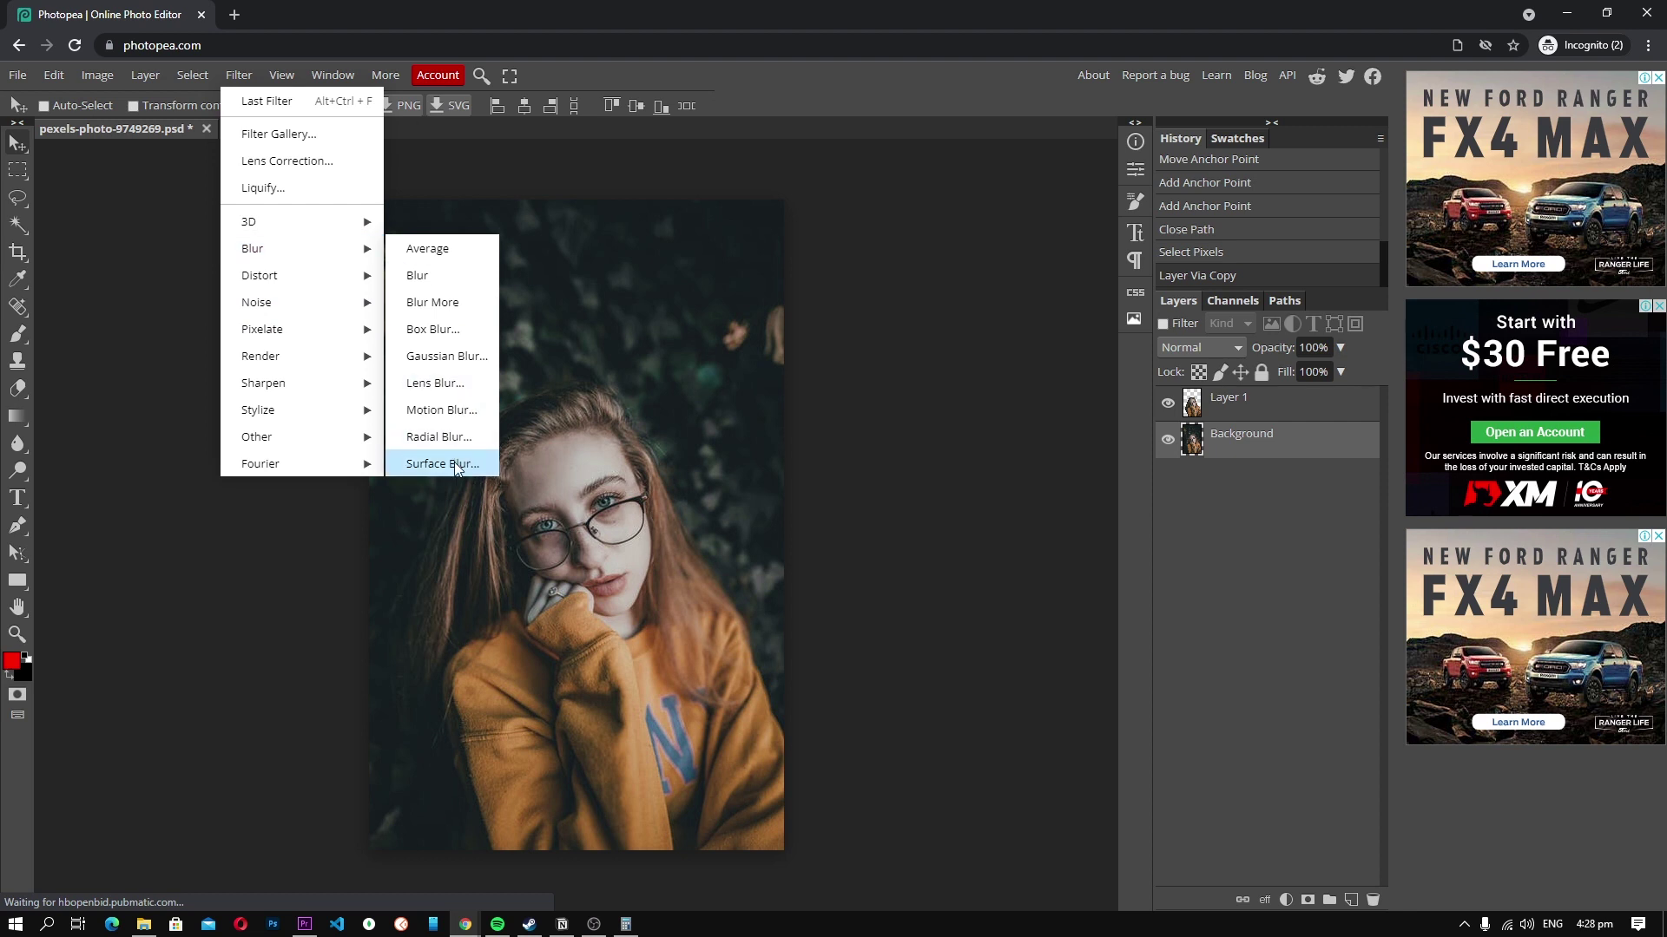
pyautogui.click(446, 356)
pyautogui.moveTo(261, 101); pyautogui.dragTo(968, 172)
pyautogui.moveTo(914, 233); pyautogui.dragTo(899, 232)
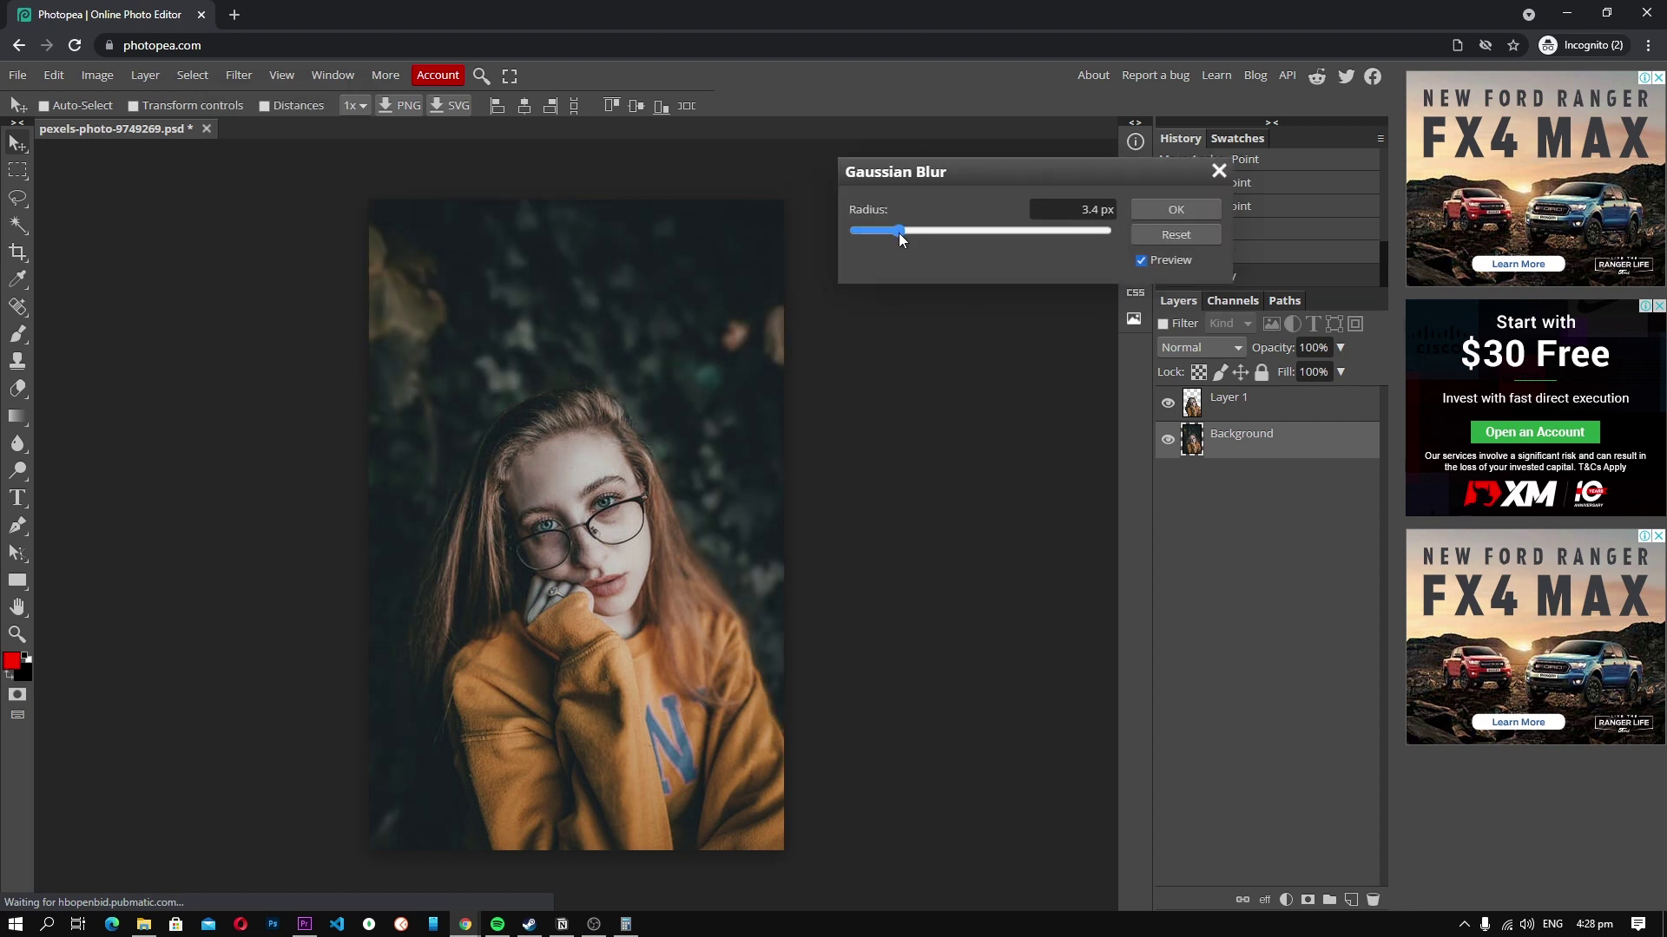
pyautogui.click(1176, 209)
# - Soften the woman's edges on Layer 1 with Blur tool strokes
pyautogui.click(1256, 416)
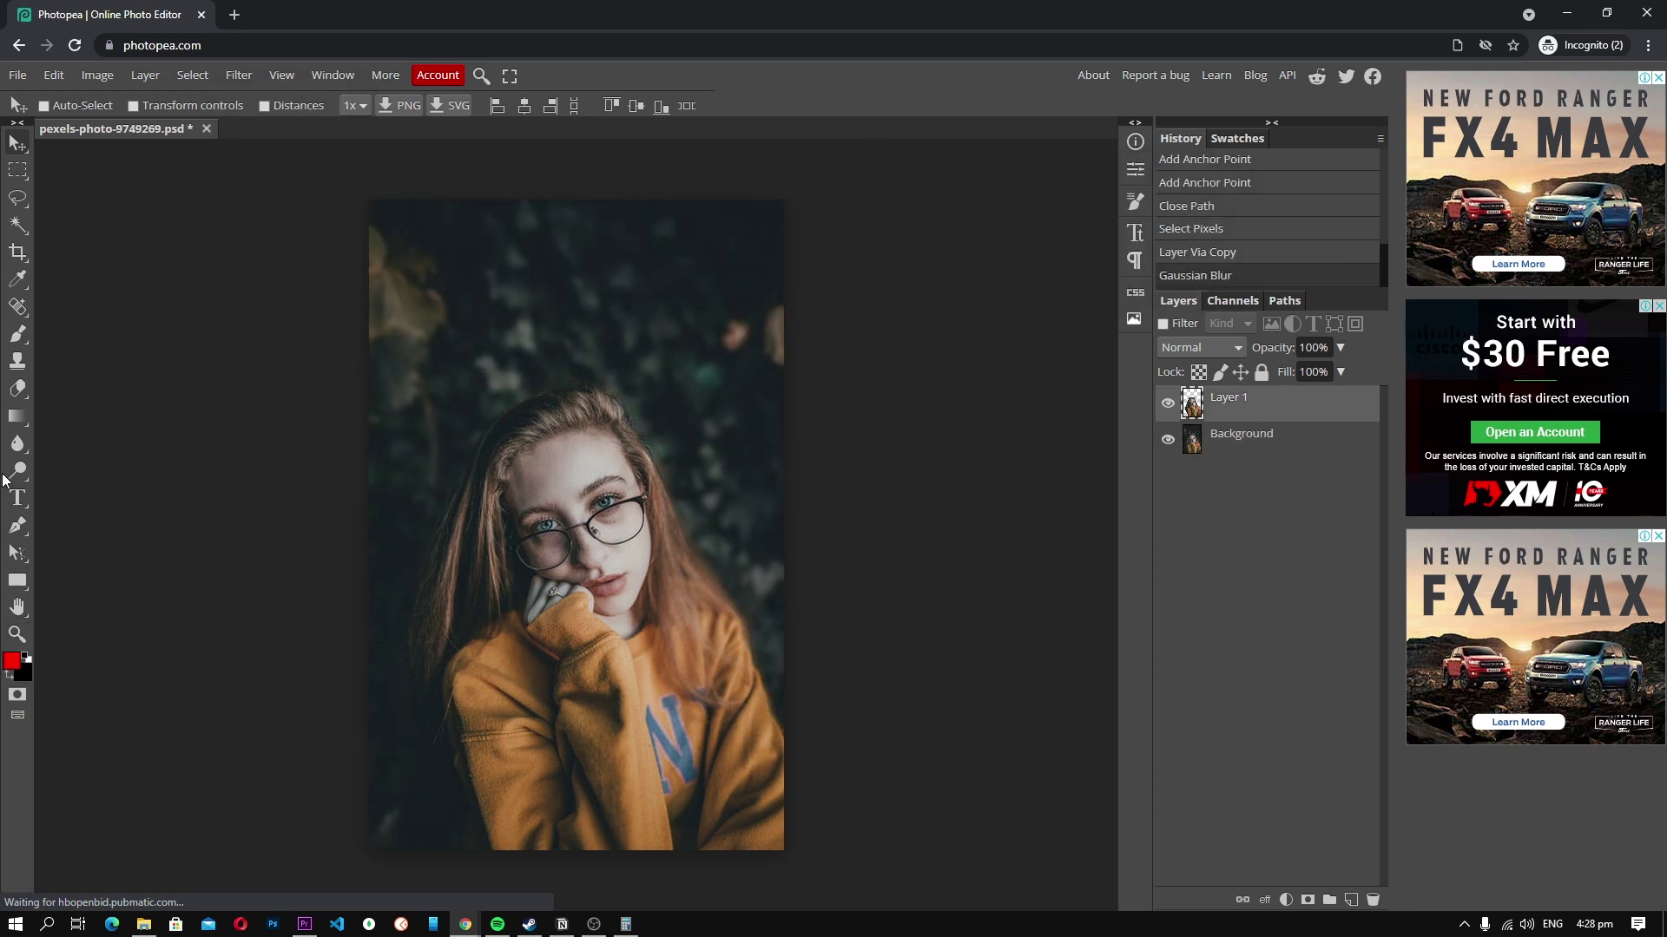
pyautogui.click(17, 443)
pyautogui.moveTo(441, 441)
pyautogui.mouseDown()
pyautogui.moveTo(486, 608)
pyautogui.moveTo(425, 694)
pyautogui.moveTo(459, 828)
pyautogui.mouseUp()
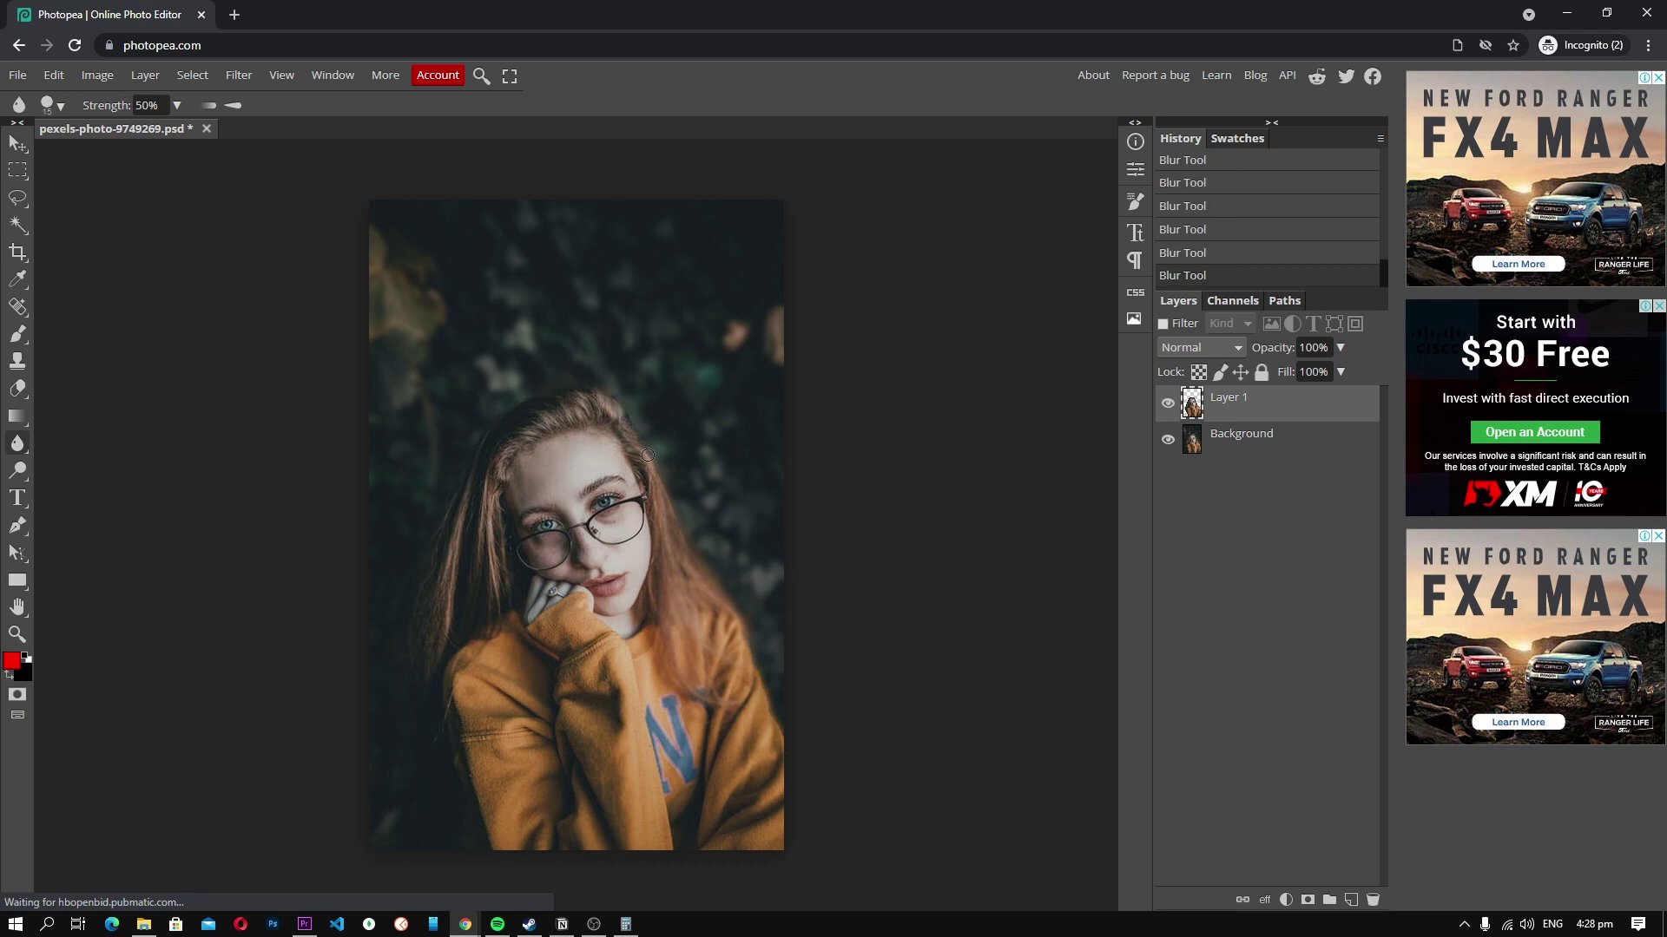
# - Apply Levels to the Background layer with output black 31 and output white 233
pyautogui.click(1241, 434)
pyautogui.click(97, 75)
pyautogui.moveTo(122, 134)
pyautogui.click(309, 161)
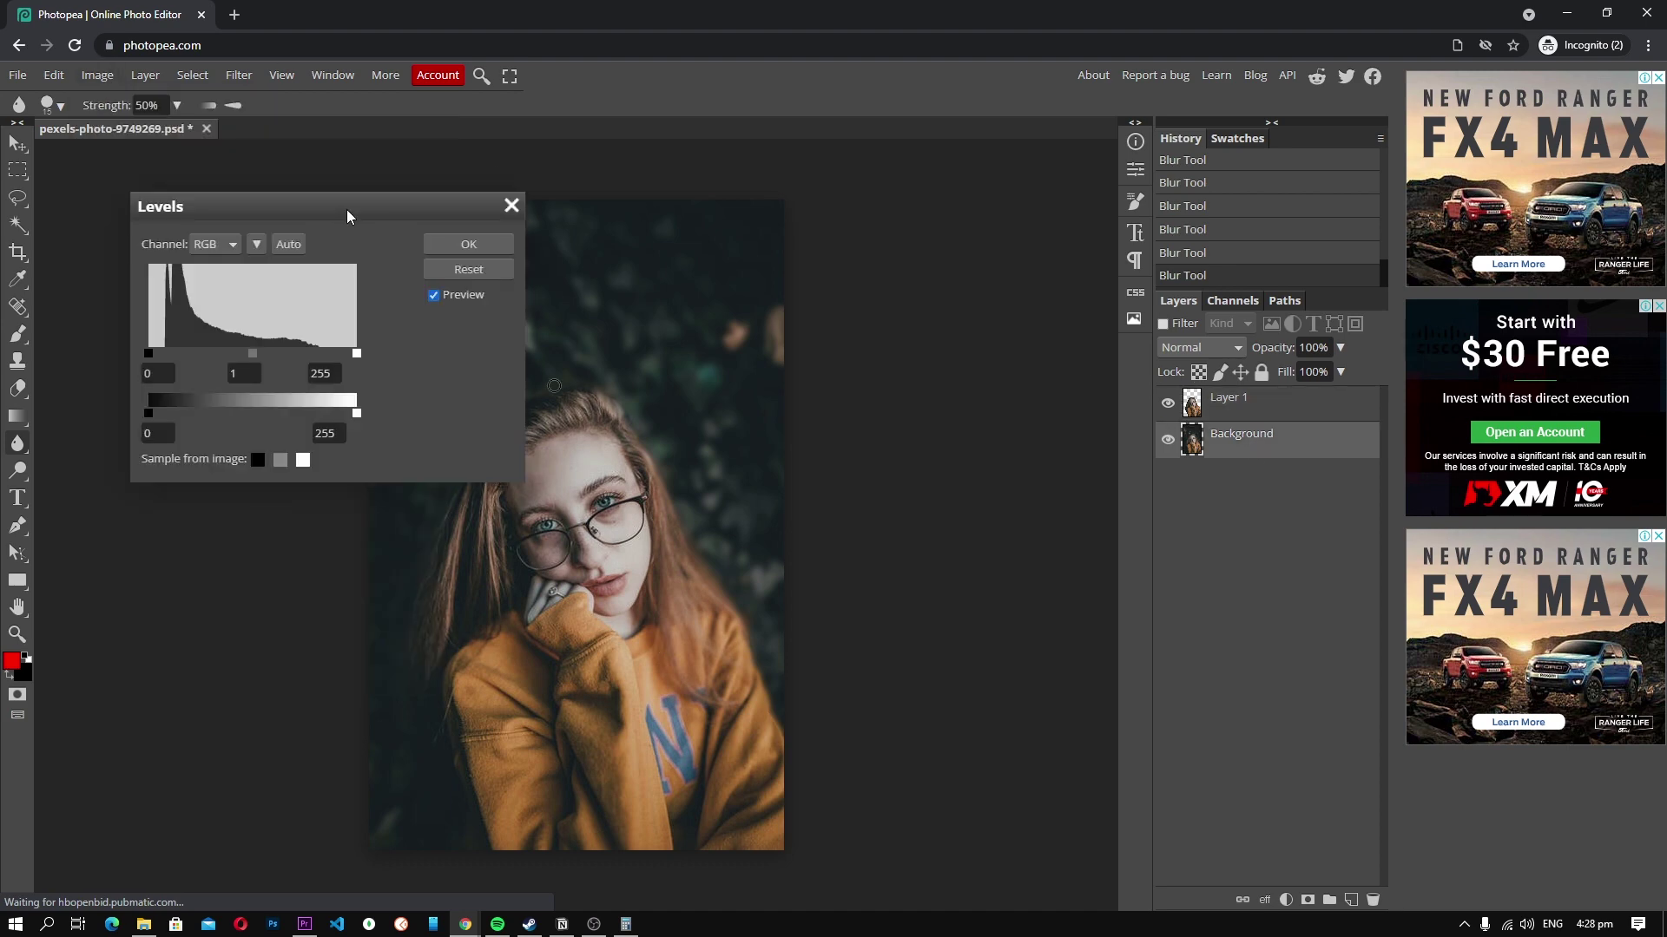
pyautogui.moveTo(348, 209); pyautogui.dragTo(985, 154)
pyautogui.moveTo(794, 359); pyautogui.dragTo(826, 363)
pyautogui.moveTo(1004, 369); pyautogui.dragTo(970, 363)
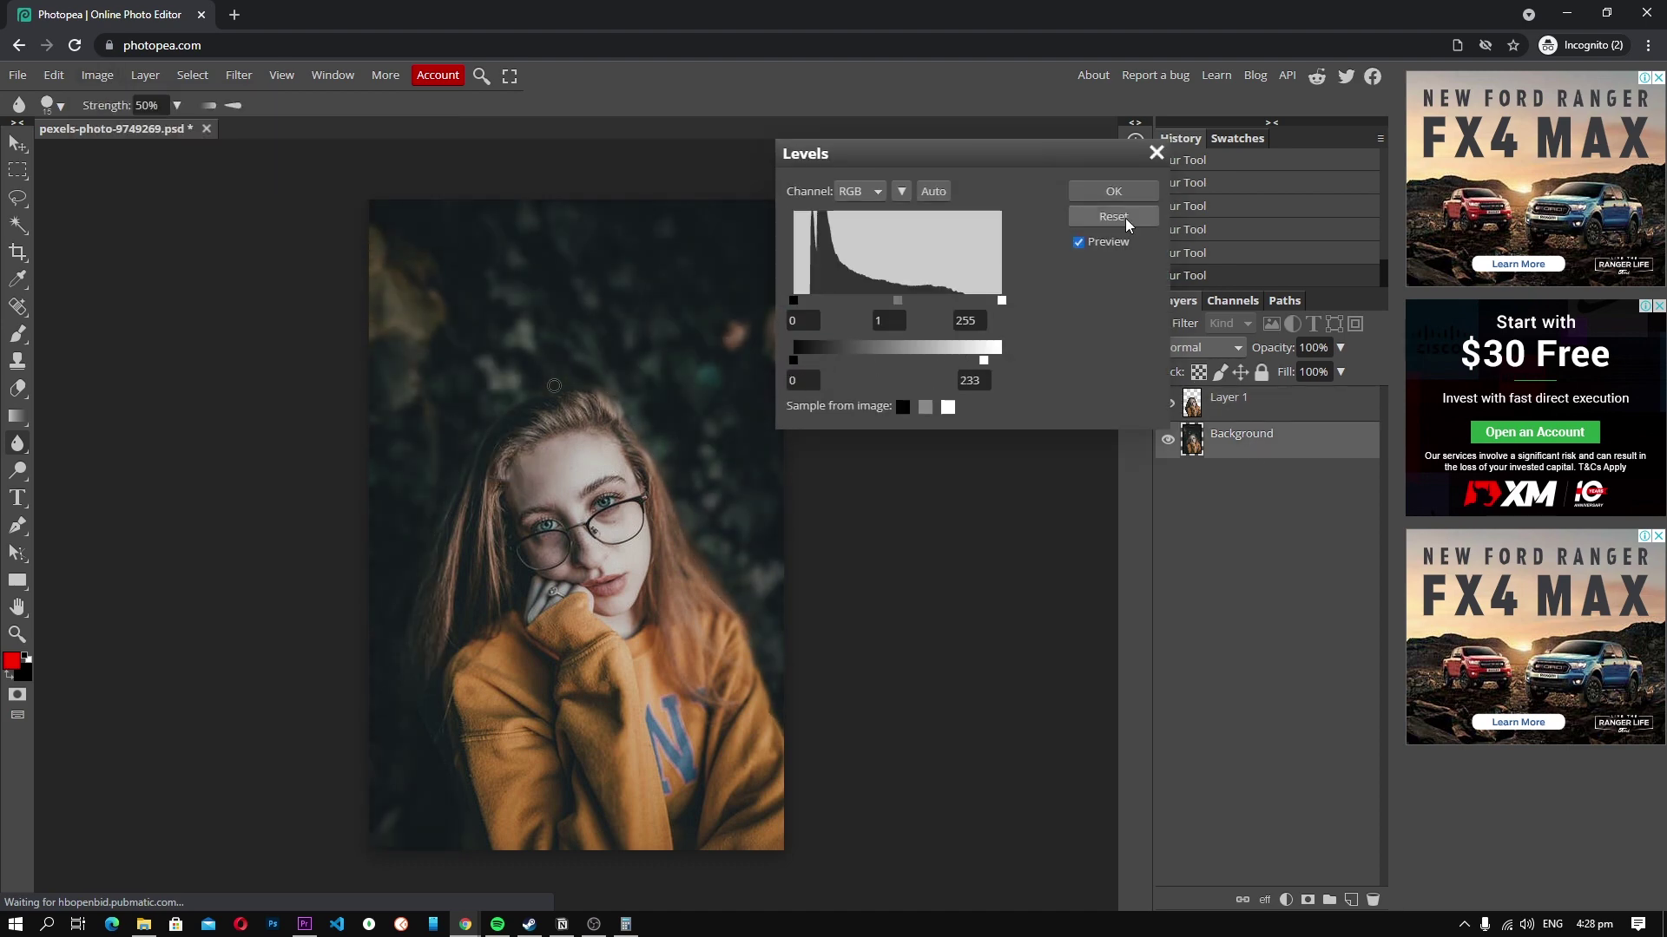
pyautogui.click(1114, 191)
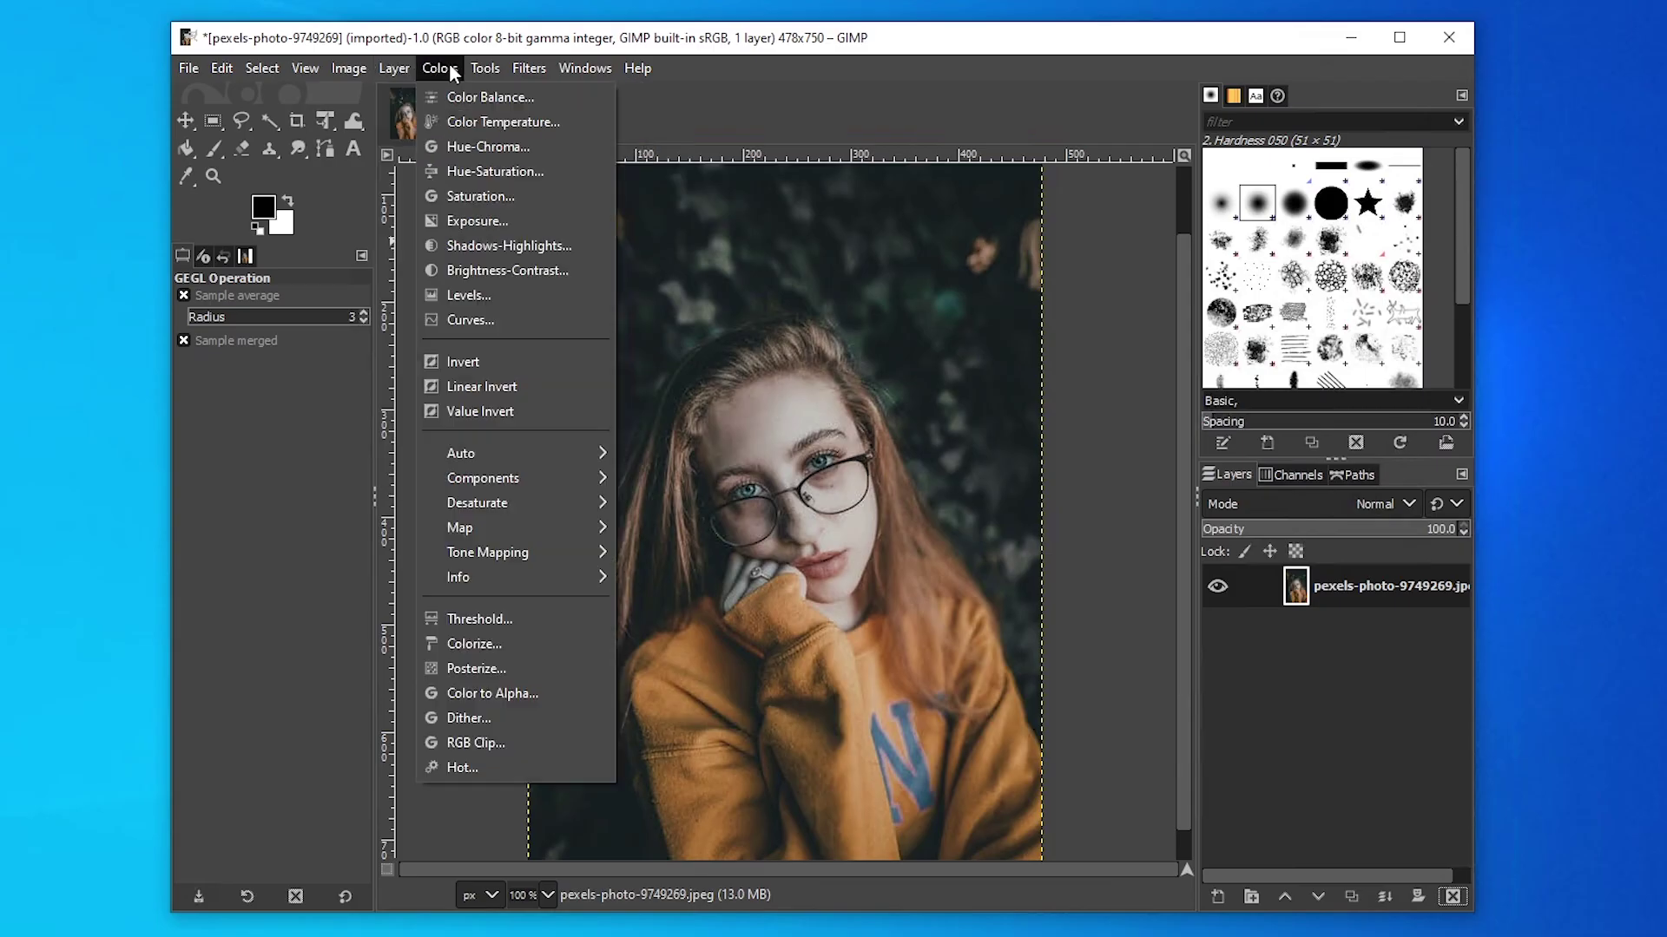
# - Deepen the portrait's contrast with an S-shaped Curves adjustment, lowering shadows and lifting highlights
pyautogui.click(475, 320)
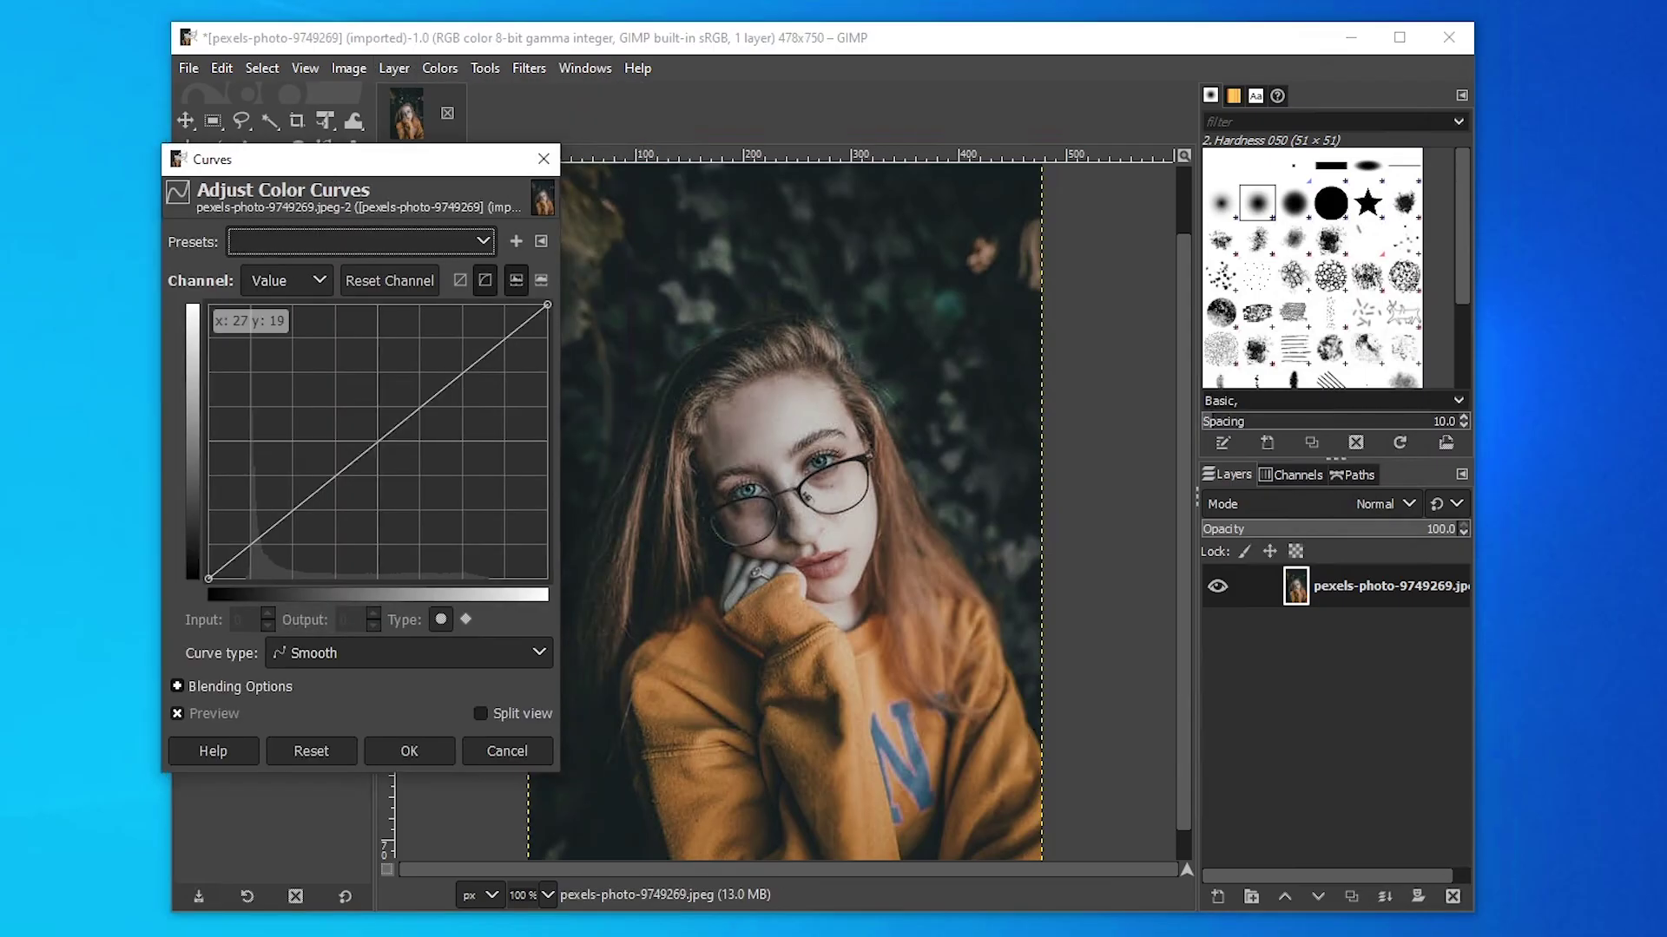
pyautogui.moveTo(278, 521); pyautogui.dragTo(280, 553)
pyautogui.click(475, 366)
pyautogui.moveTo(475, 365); pyautogui.dragTo(467, 356)
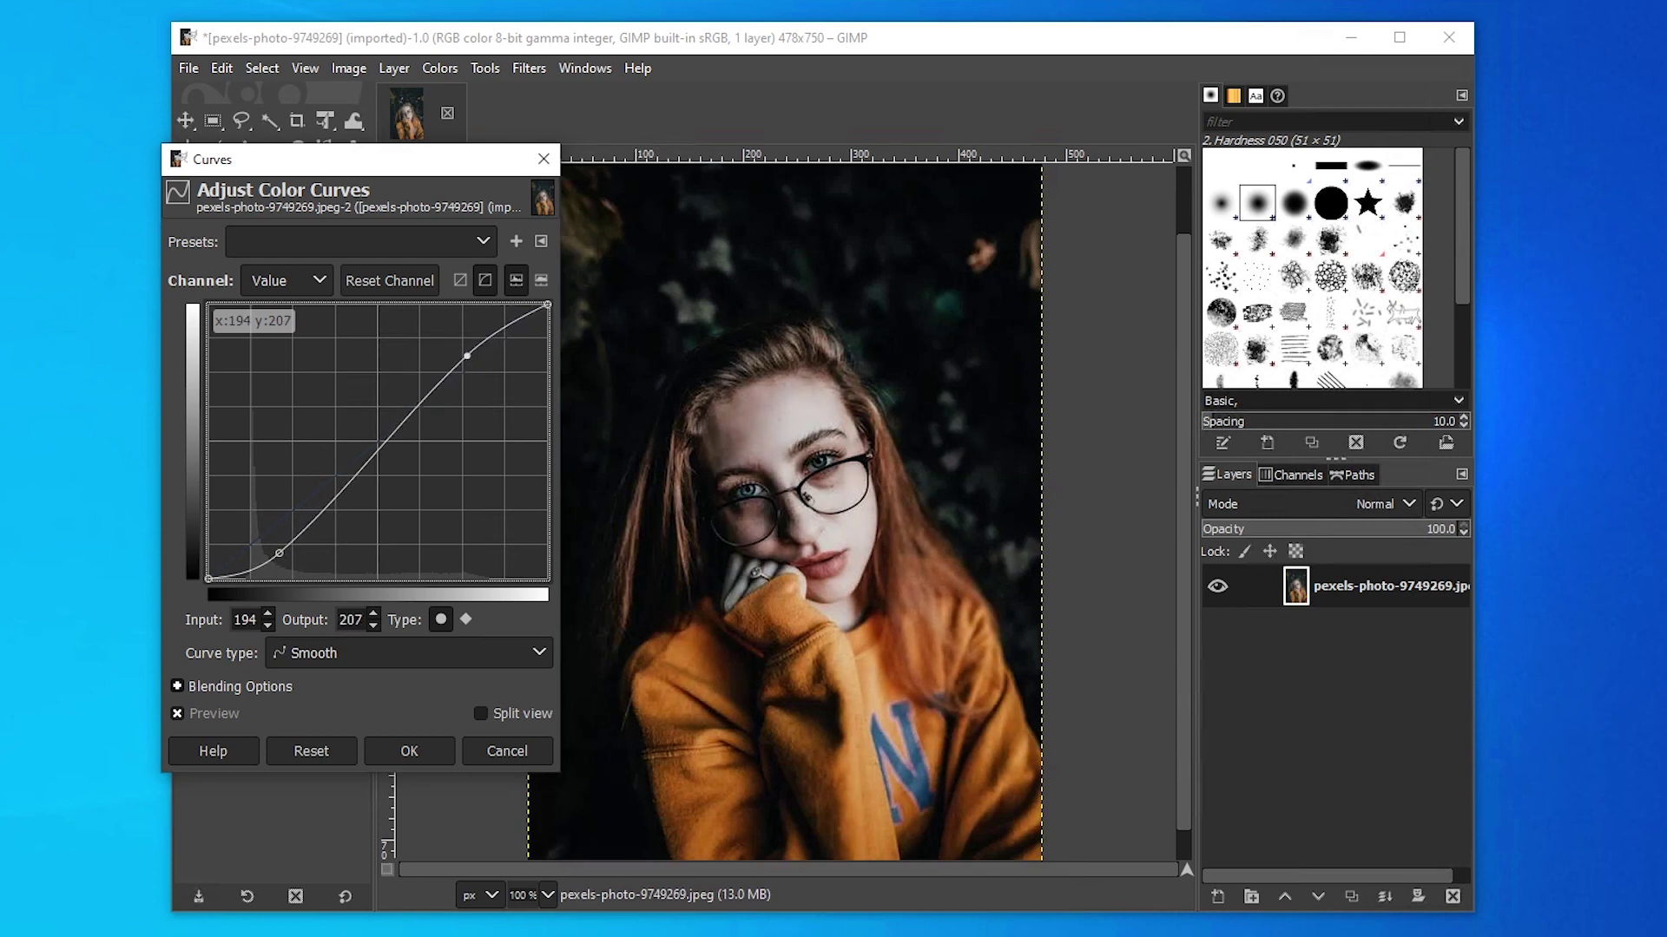
pyautogui.click(408, 752)
# - Apply Brightness-Contrast with brightness 24 and contrast 7
pyautogui.click(440, 69)
pyautogui.click(521, 276)
pyautogui.moveTo(499, 159); pyautogui.dragTo(478, 159)
pyautogui.moveTo(475, 273)
pyautogui.mouseDown()
pyautogui.moveTo(500, 272)
pyautogui.moveTo(475, 301)
pyautogui.mouseUp()
pyautogui.click(521, 432)
# - Preview the Artistic > Cartoon filter with mask radius about 29.8
pyautogui.click(440, 68)
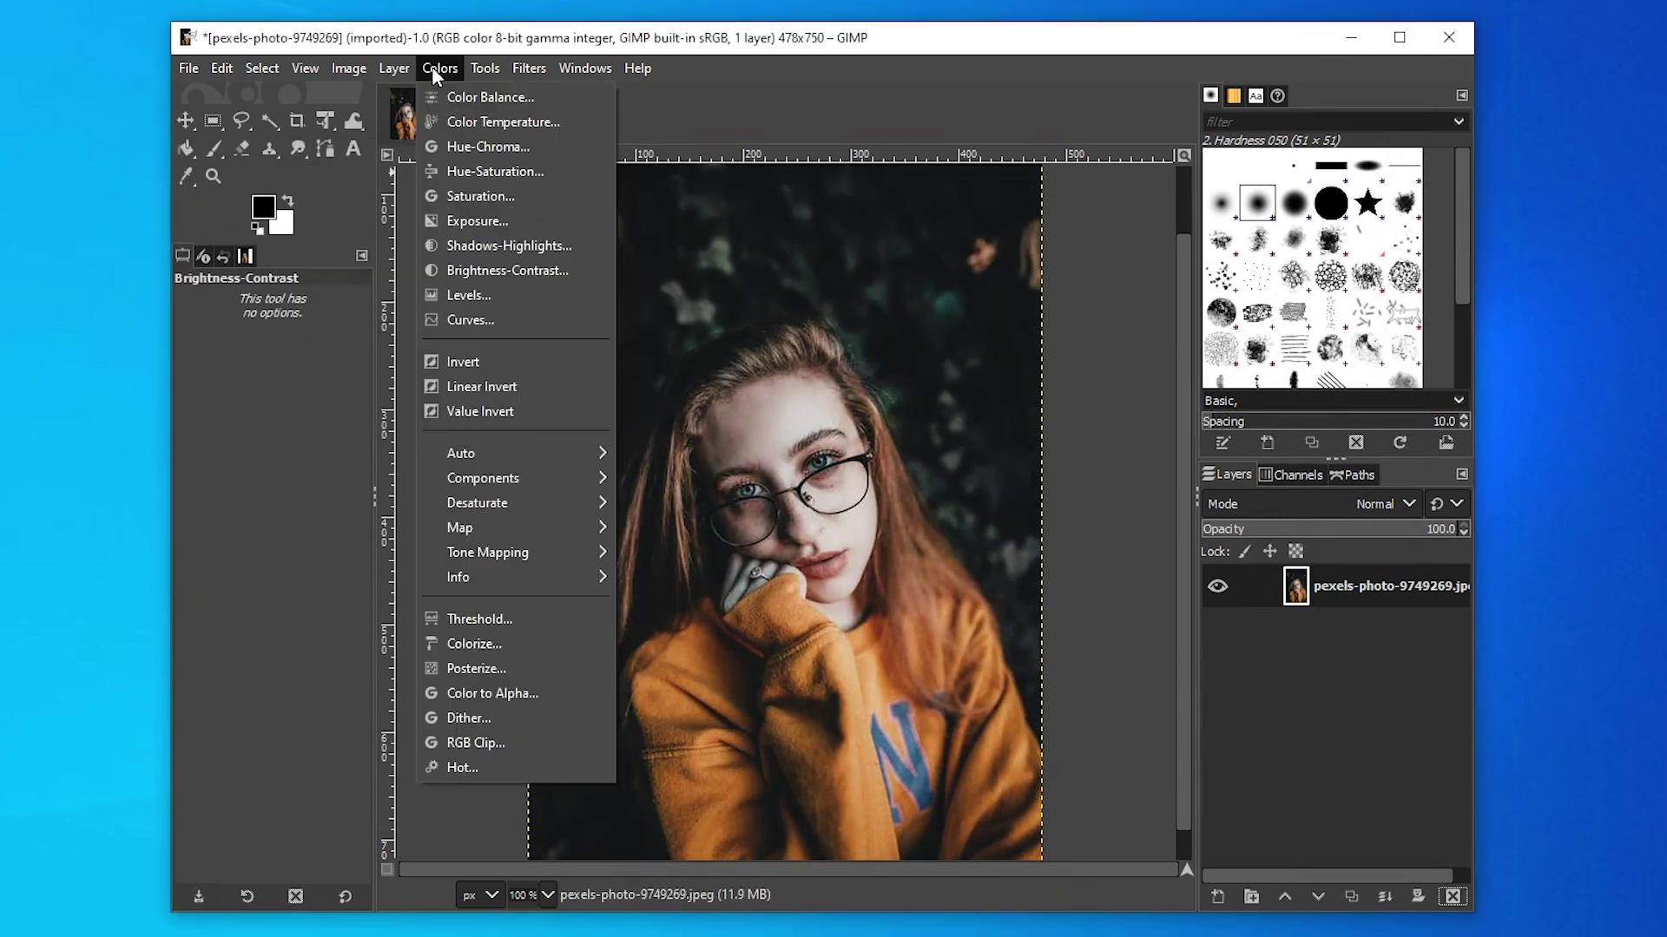
pyautogui.moveTo(636, 427)
pyautogui.click(868, 436)
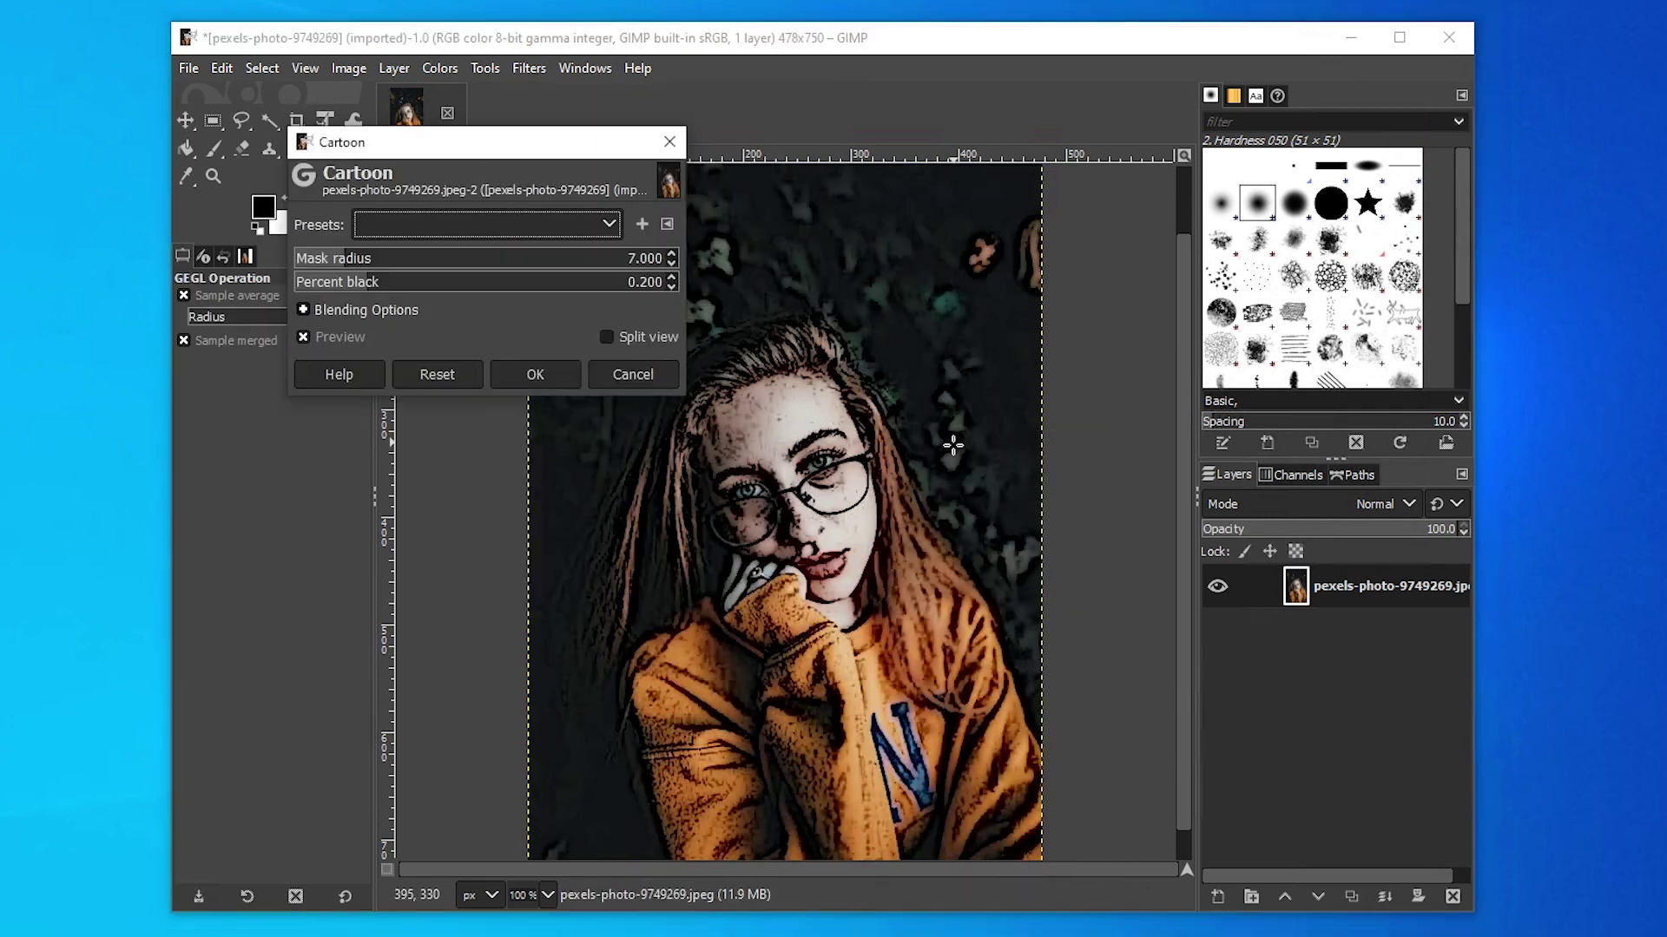
pyautogui.moveTo(421, 258); pyautogui.dragTo(500, 272)
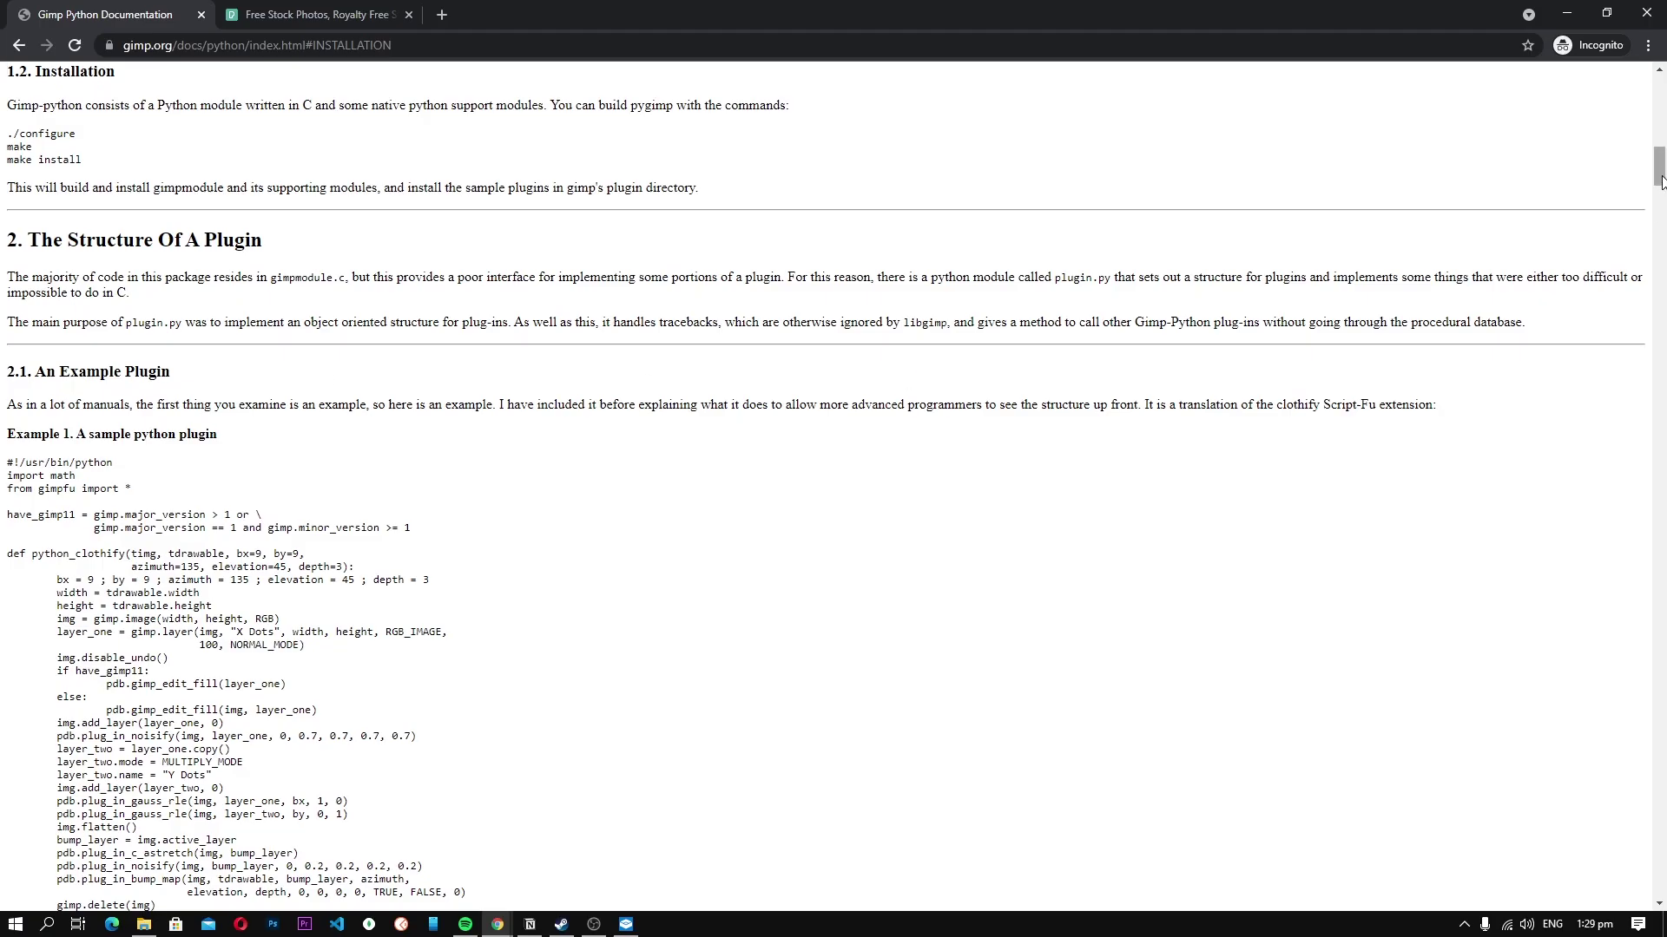
pyautogui.scroll(-2, 834, 486)
pyautogui.moveTo(1660, 178); pyautogui.dragTo(1659, 430)
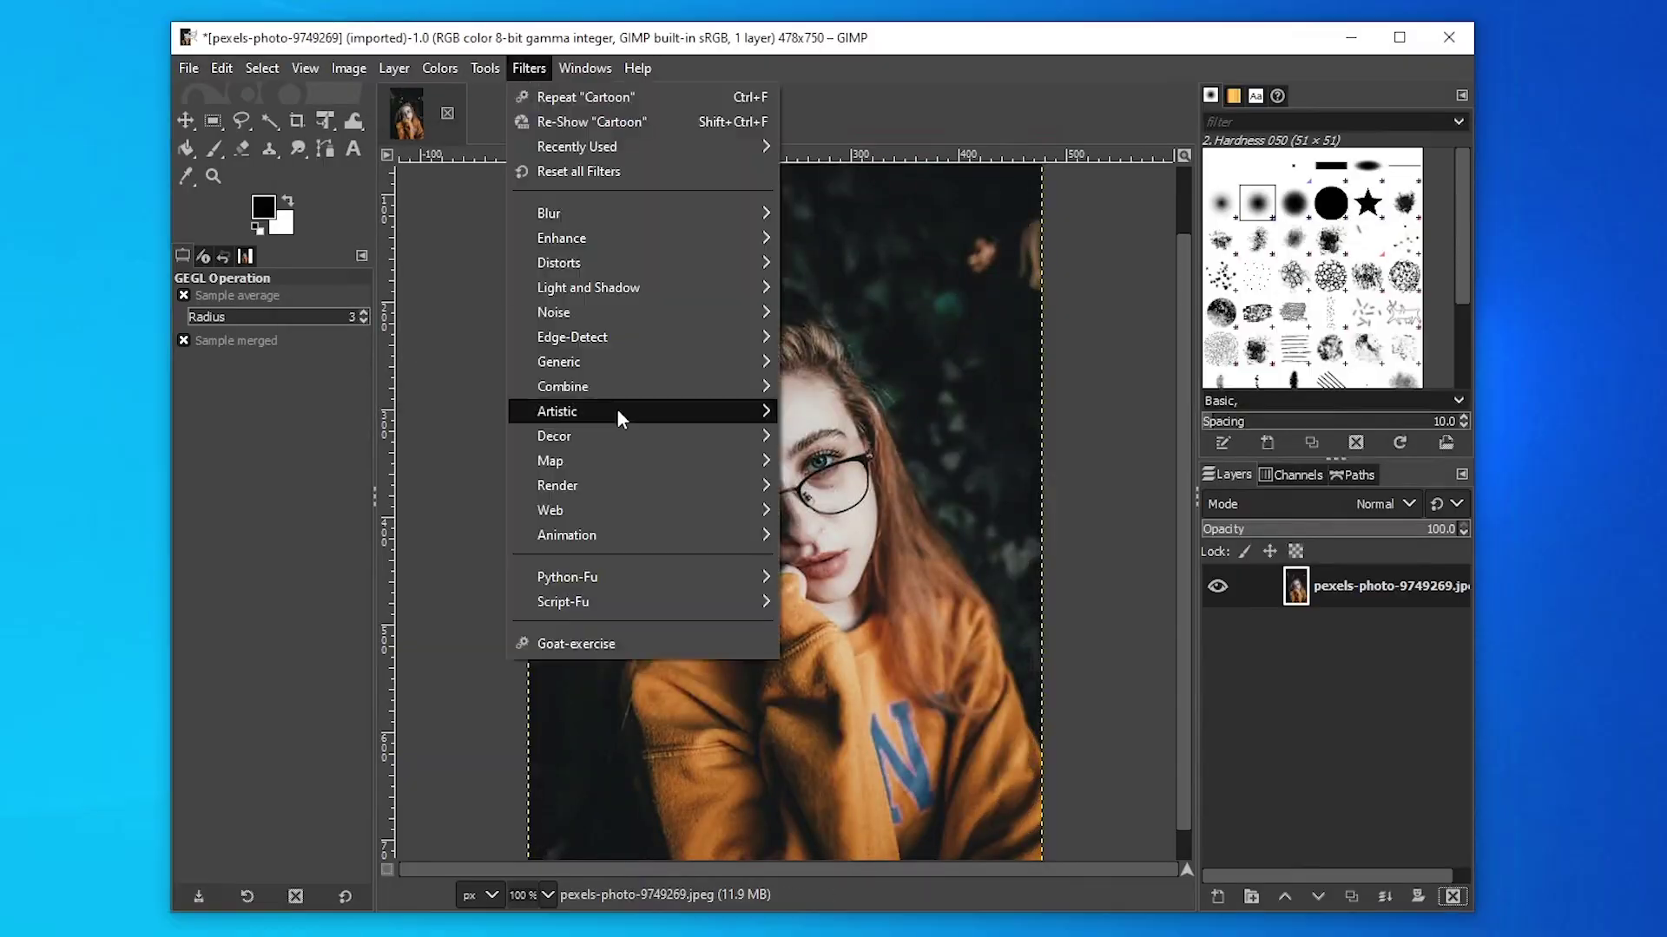
# - Preview the Photocopy filter, adjusting its black/white amounts and reducing mask radius
pyautogui.moveTo(617, 413)
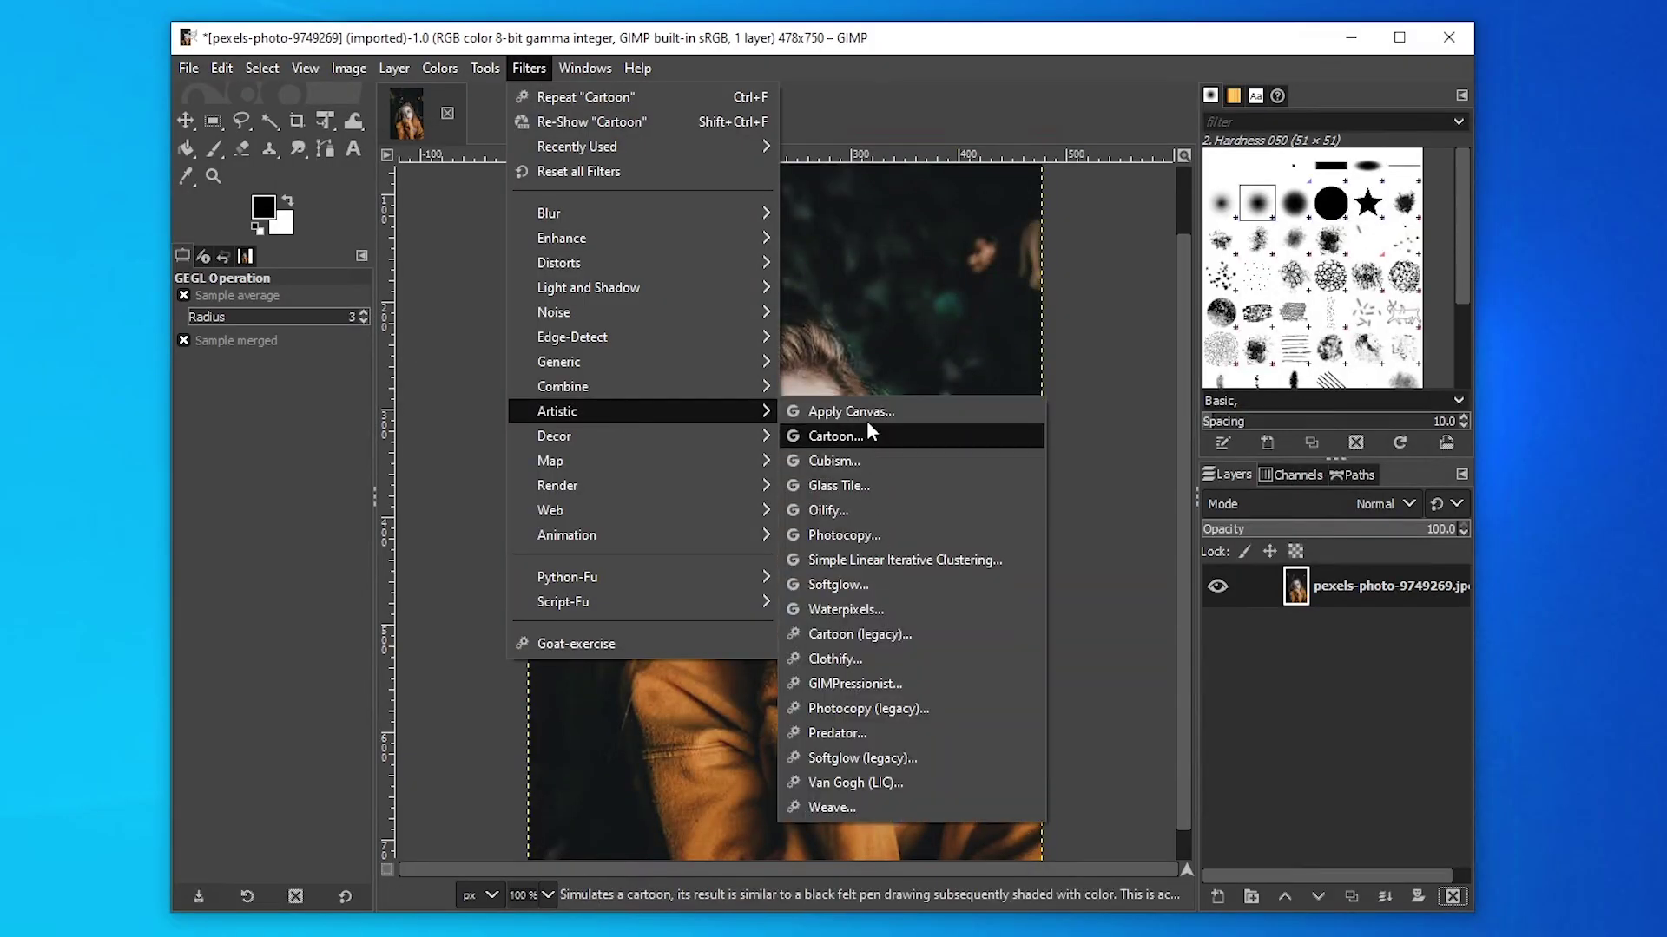
pyautogui.click(842, 535)
pyautogui.moveTo(406, 319)
pyautogui.mouseDown()
pyautogui.moveTo(314, 305)
pyautogui.moveTo(655, 330)
pyautogui.mouseUp()
pyautogui.moveTo(411, 257)
pyautogui.mouseDown()
pyautogui.moveTo(335, 257)
pyautogui.moveTo(408, 260)
pyautogui.mouseUp()
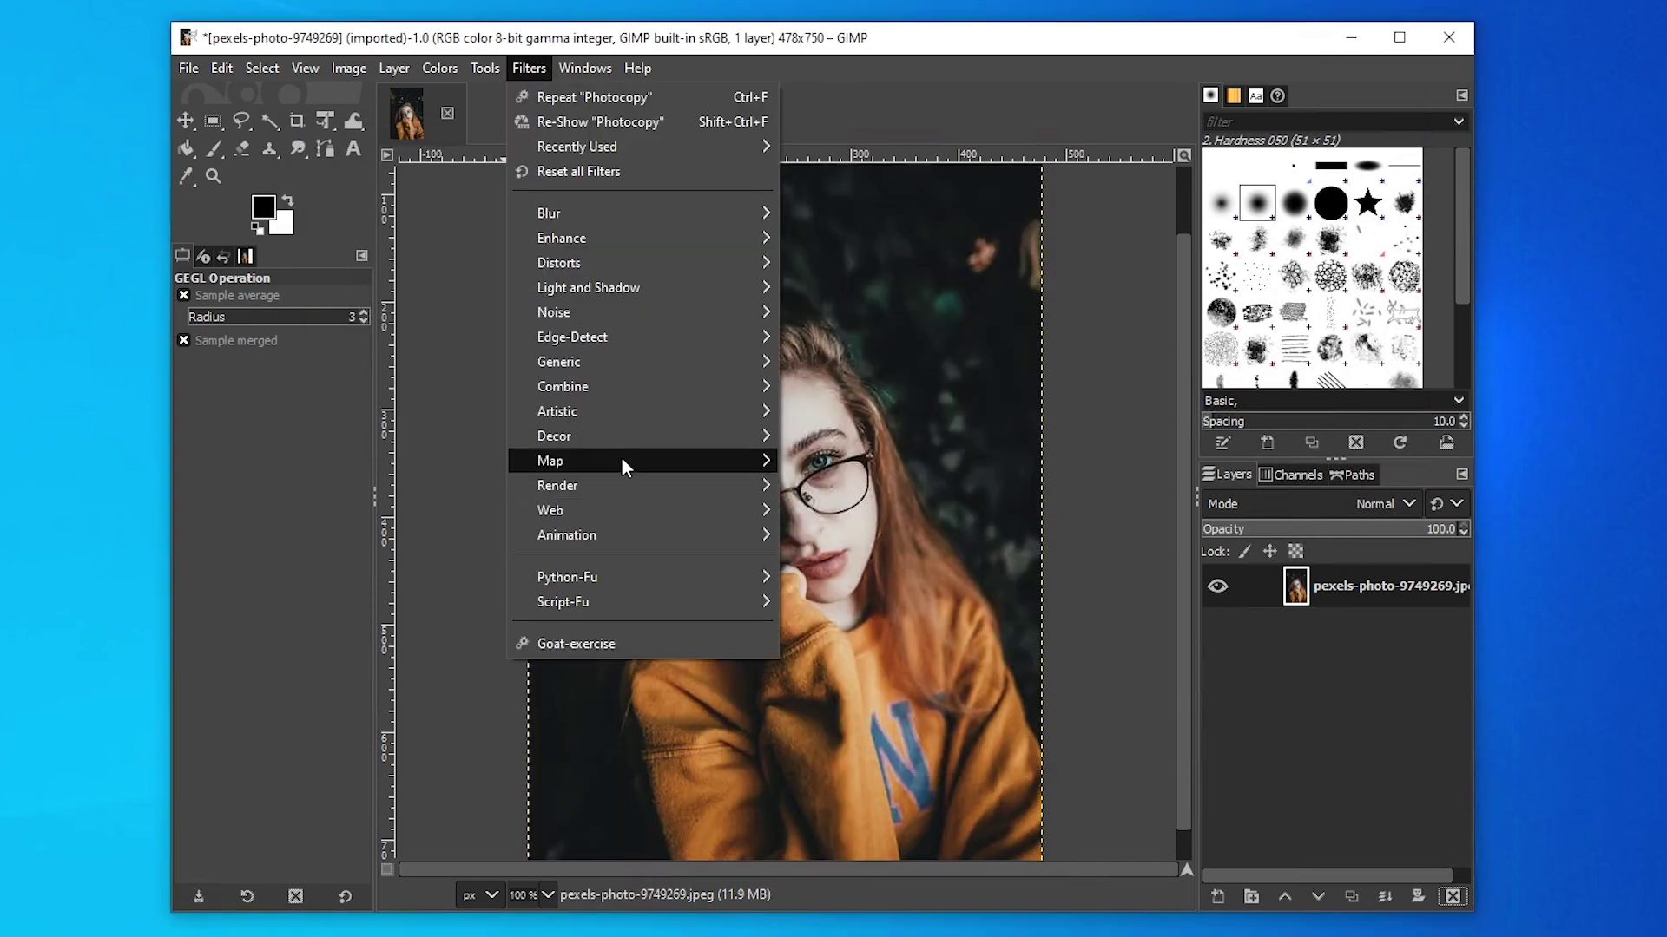
# - Preview the Cubism filter with tile size 18.60 and tile saturation 5.523
pyautogui.moveTo(729, 410)
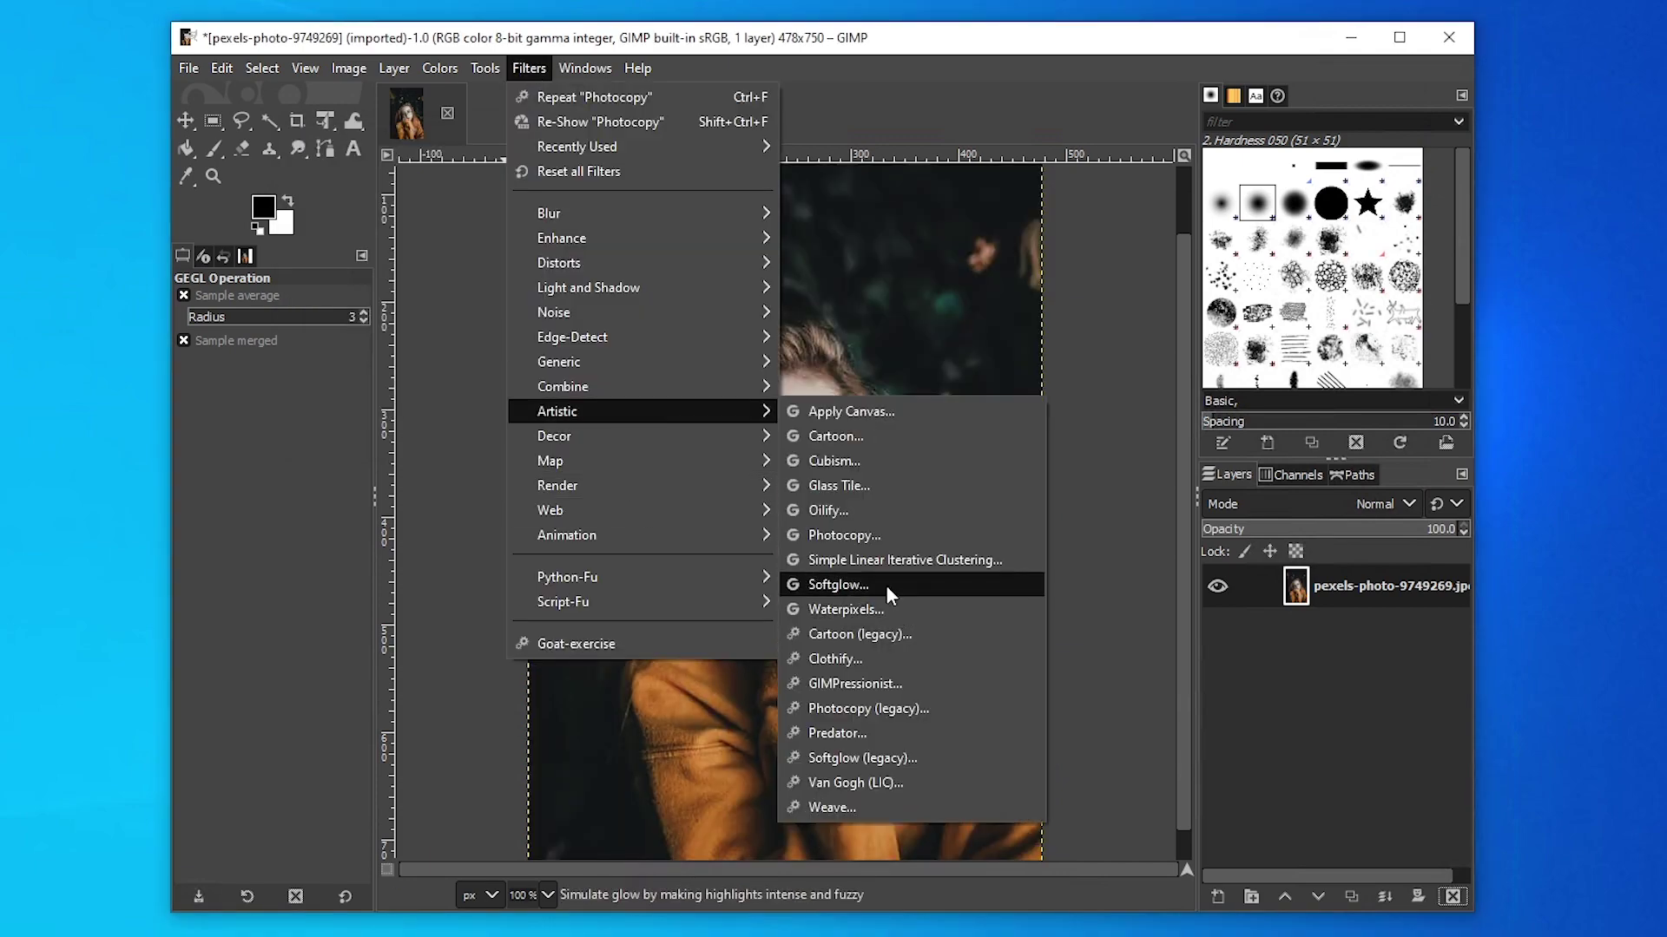
pyautogui.click(842, 461)
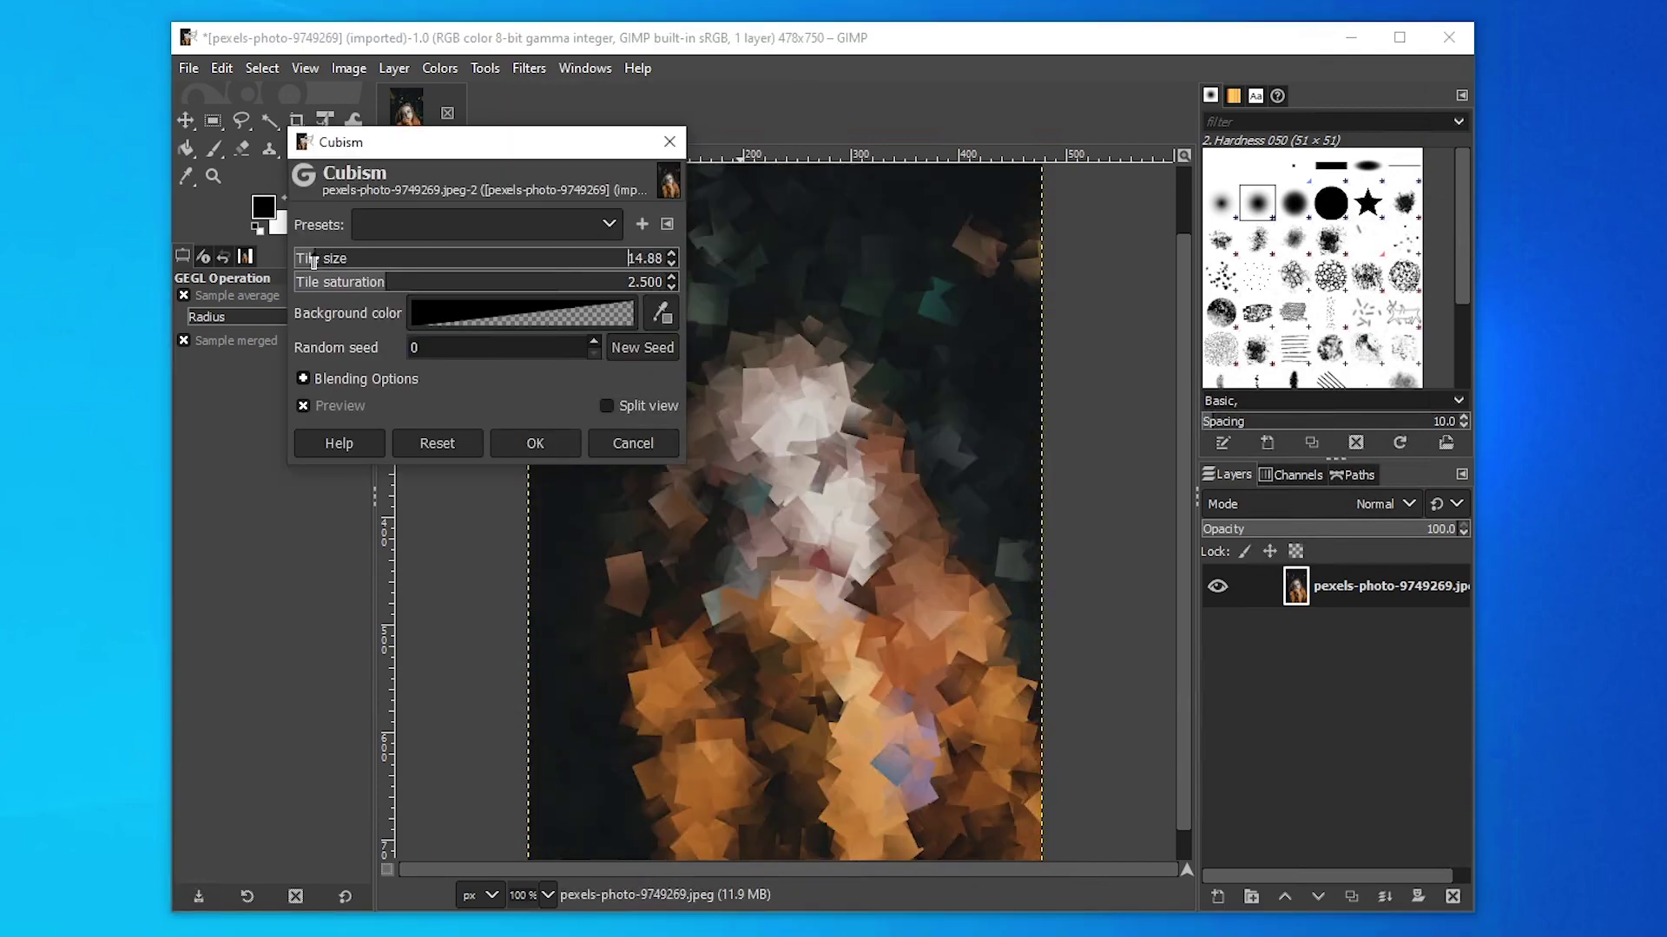
pyautogui.moveTo(310, 258); pyautogui.dragTo(299, 258)
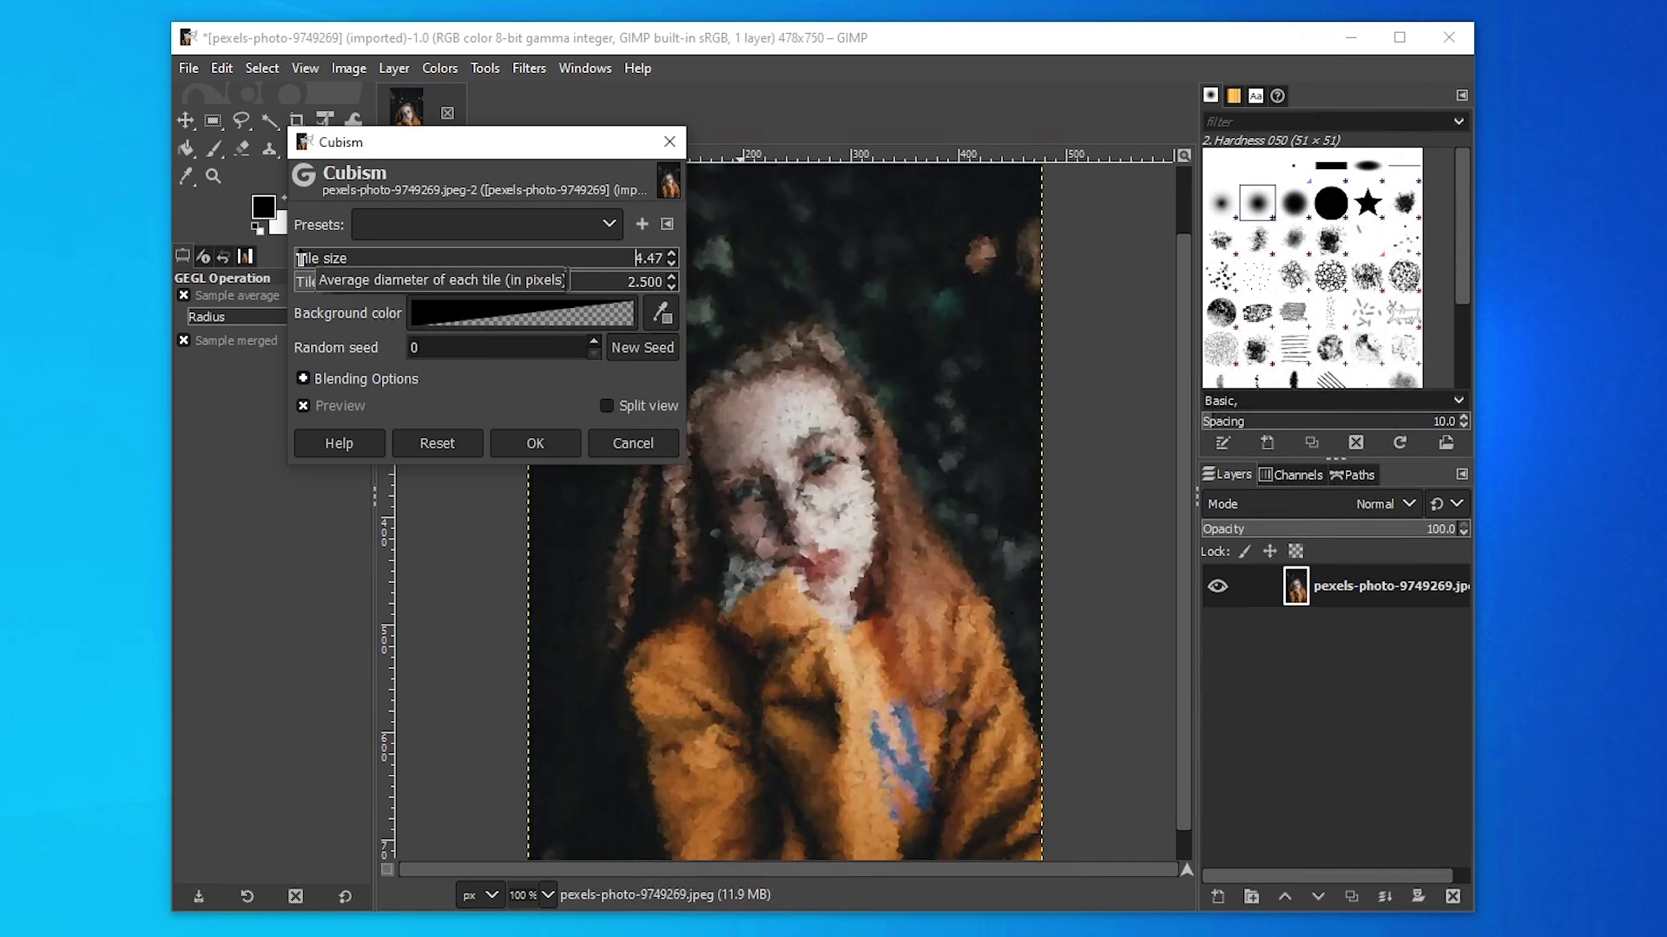
pyautogui.moveTo(539, 282); pyautogui.dragTo(501, 284)
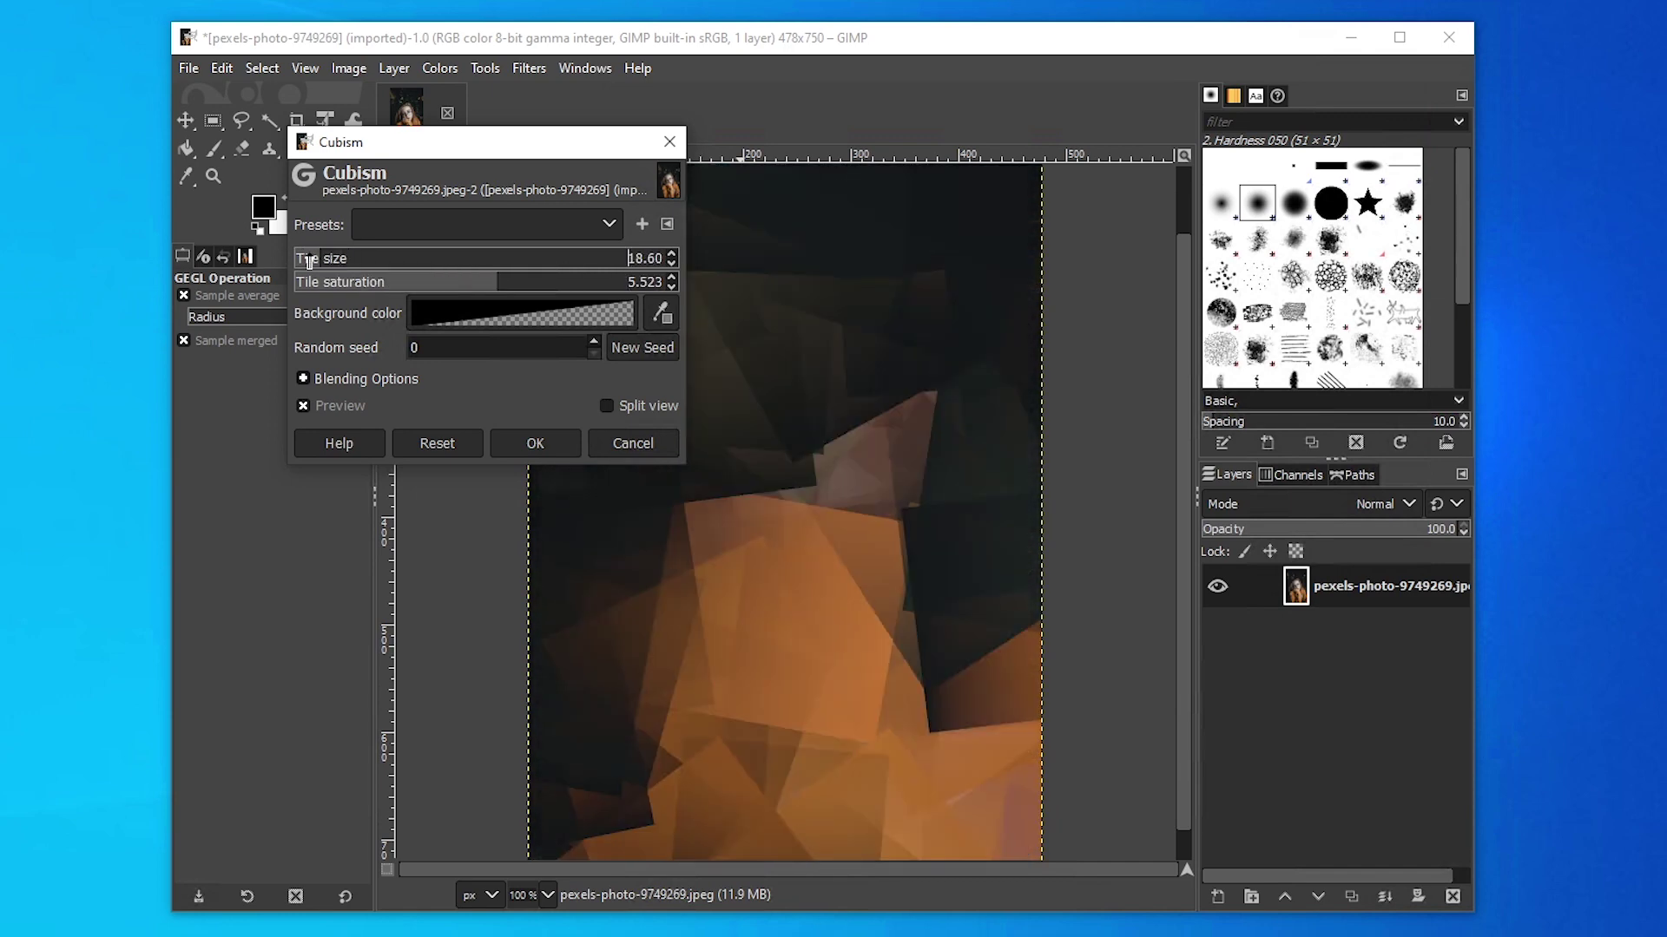